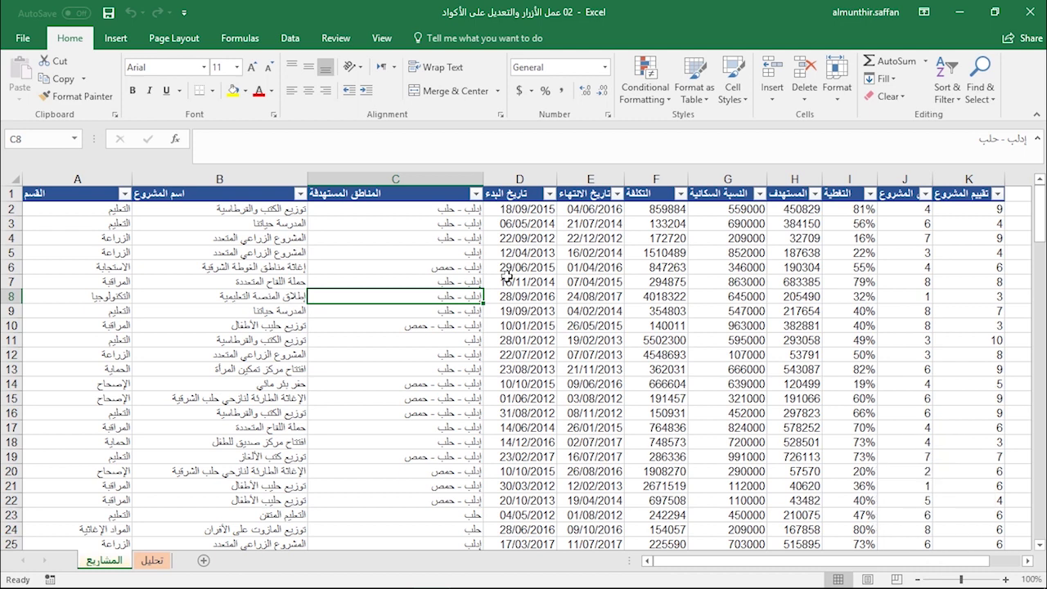
- Create a PivotTable from the projects data on the existing sheet تحليل, starting at cell A30
{"action": "left_click", "coordinate": [463, 279]}
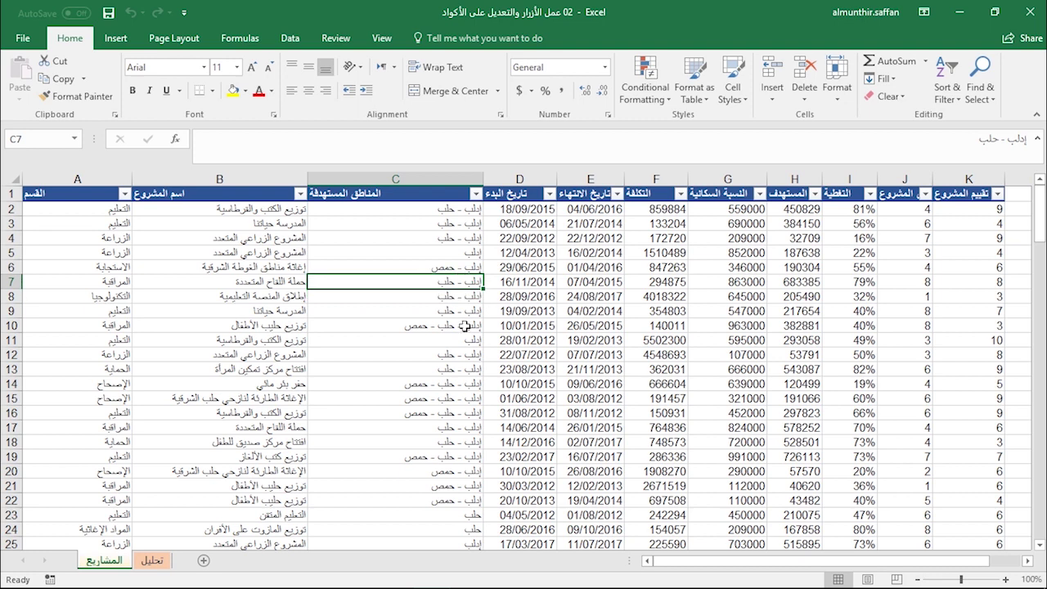
{"action": "left_click", "coordinate": [115, 38]}
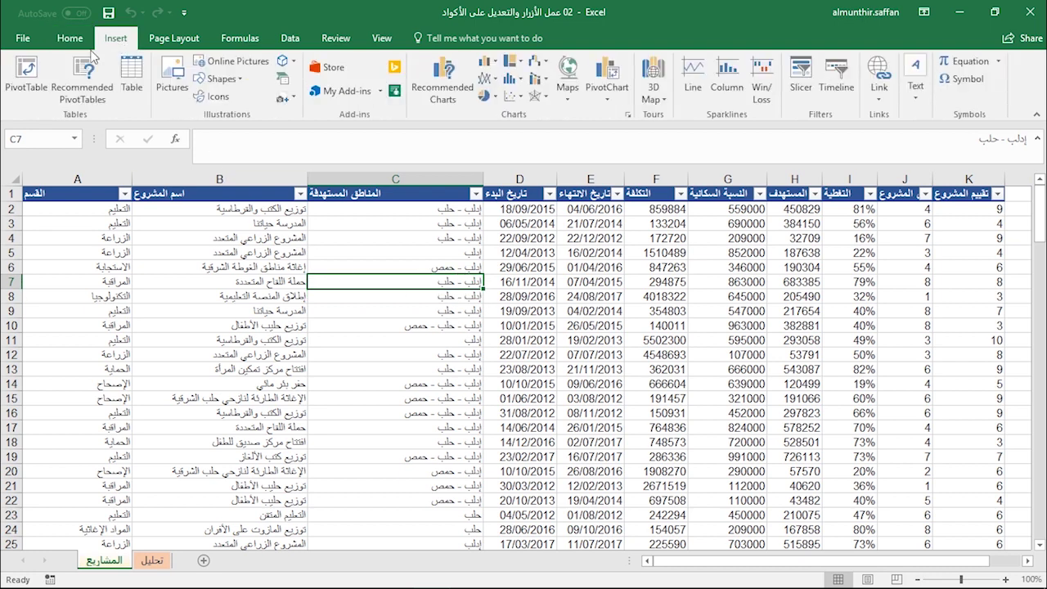
{"action": "left_click", "coordinate": [41, 81]}
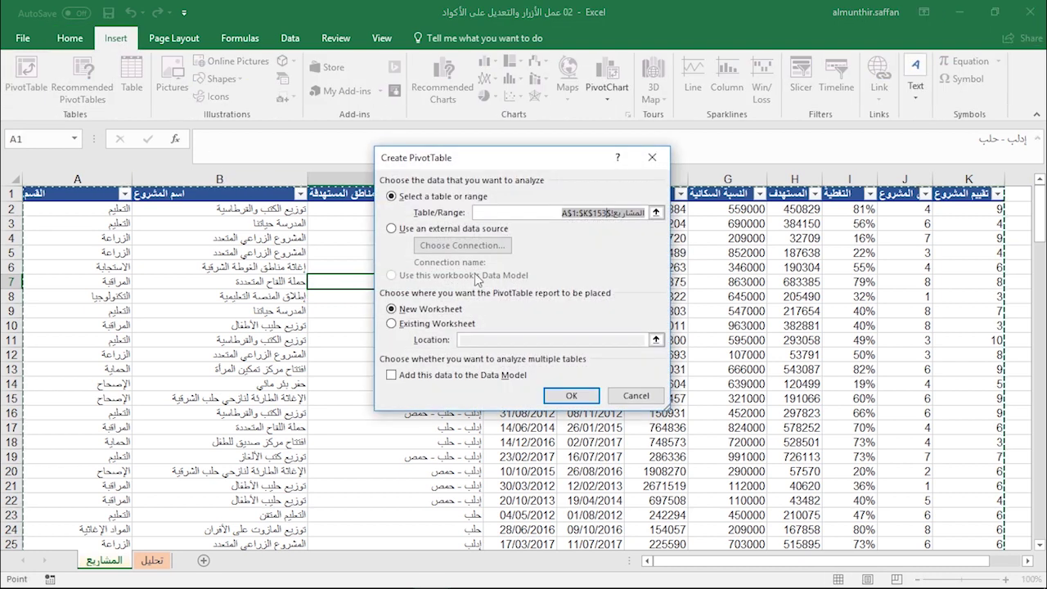
{"action": "left_click", "coordinate": [402, 325]}
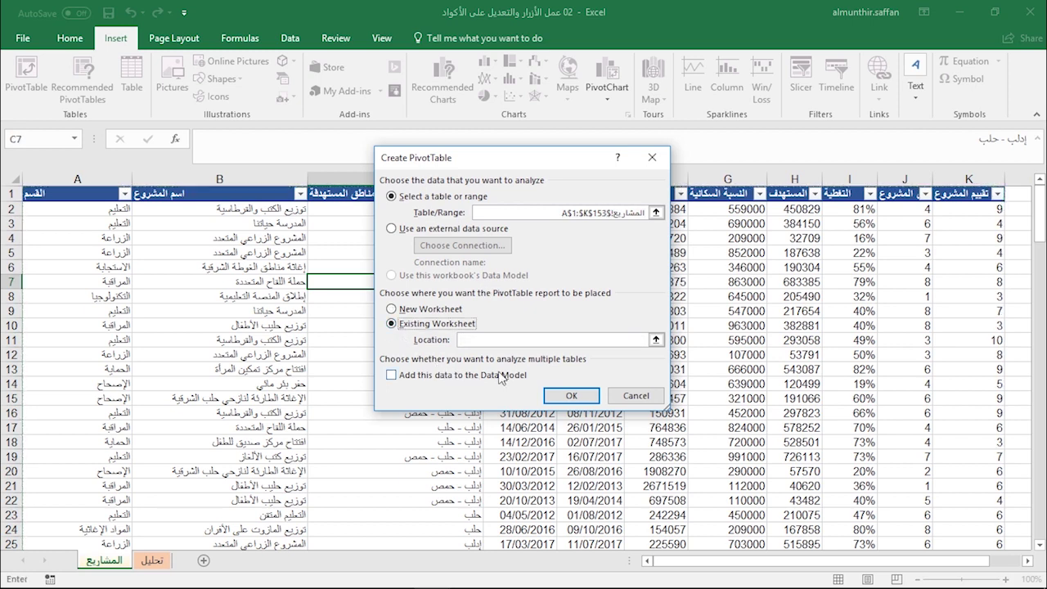
{"action": "left_click", "coordinate": [655, 338]}
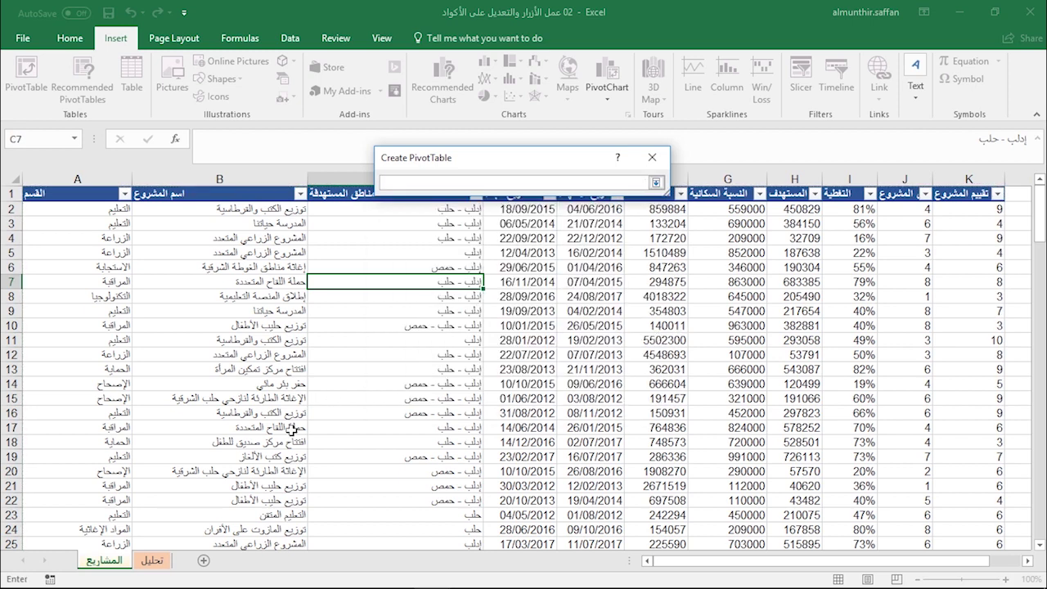
{"action": "left_click", "coordinate": [163, 563]}
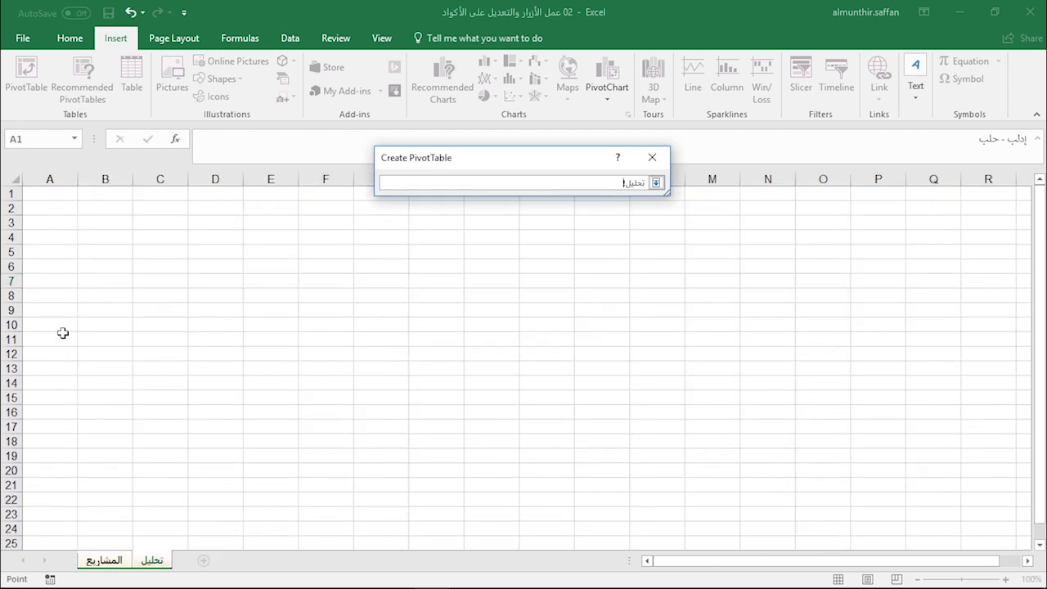
{"action": "scroll", "coordinate": [63, 333], "scroll_direction": "down", "scroll_amount": 4}
{"action": "left_click", "coordinate": [56, 441]}
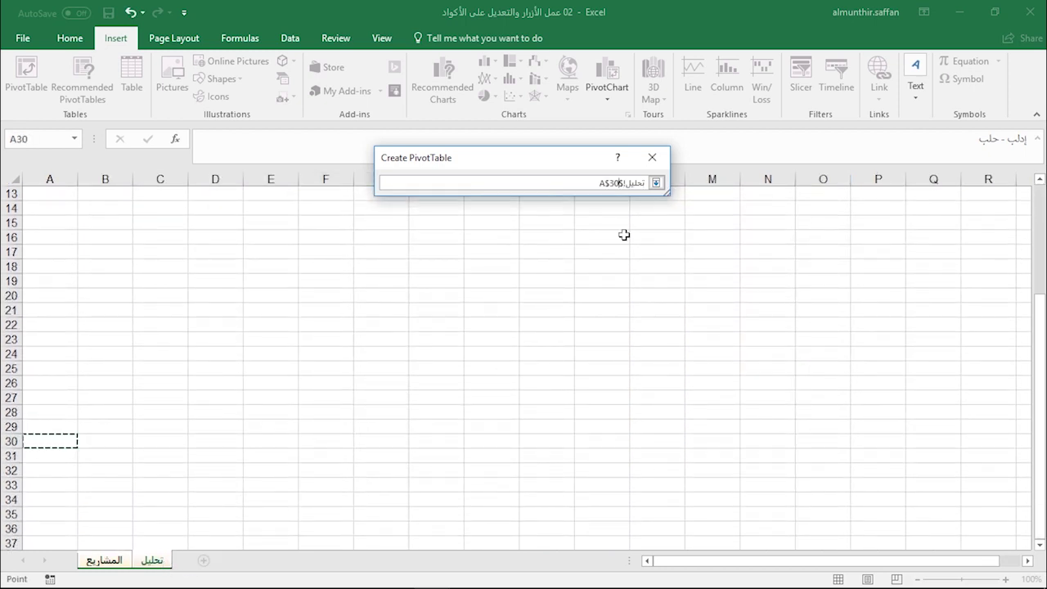
{"action": "left_click", "coordinate": [656, 182]}
{"action": "left_click", "coordinate": [570, 395]}
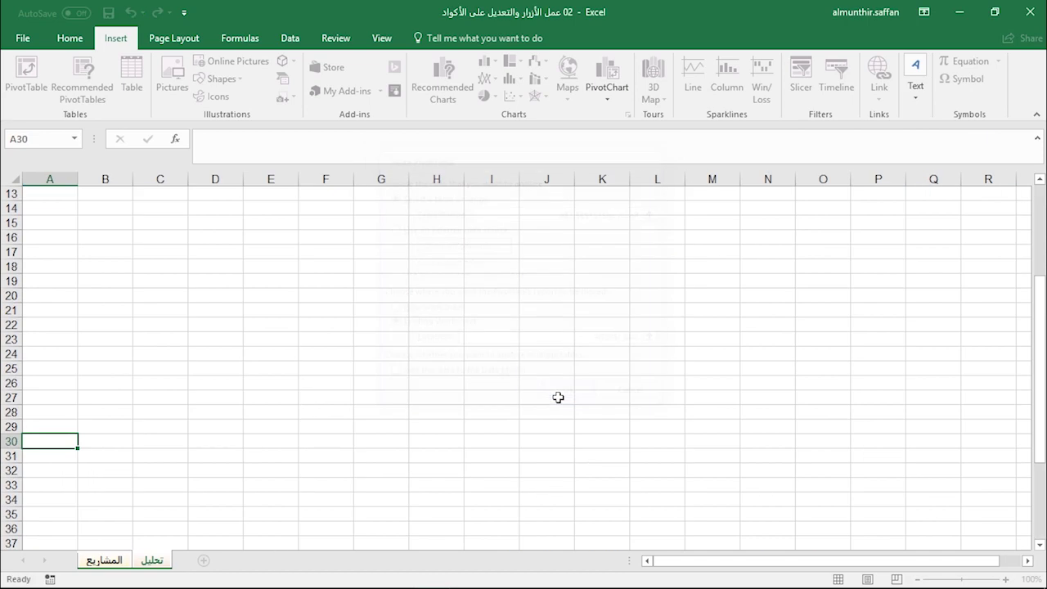
- Add اسم المشروع to the PivotTable rows and التكلفة to its values
{"action": "scroll", "coordinate": [556, 397], "scroll_direction": "down", "scroll_amount": 3}
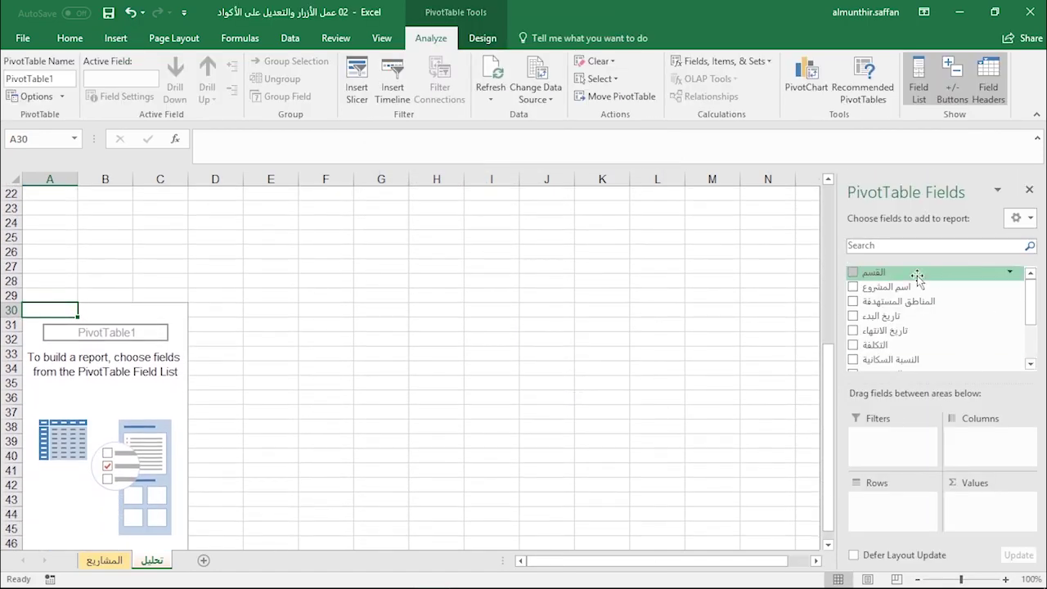
{"action": "left_click_drag", "start_coordinate": [883, 286], "coordinate": [891, 526]}
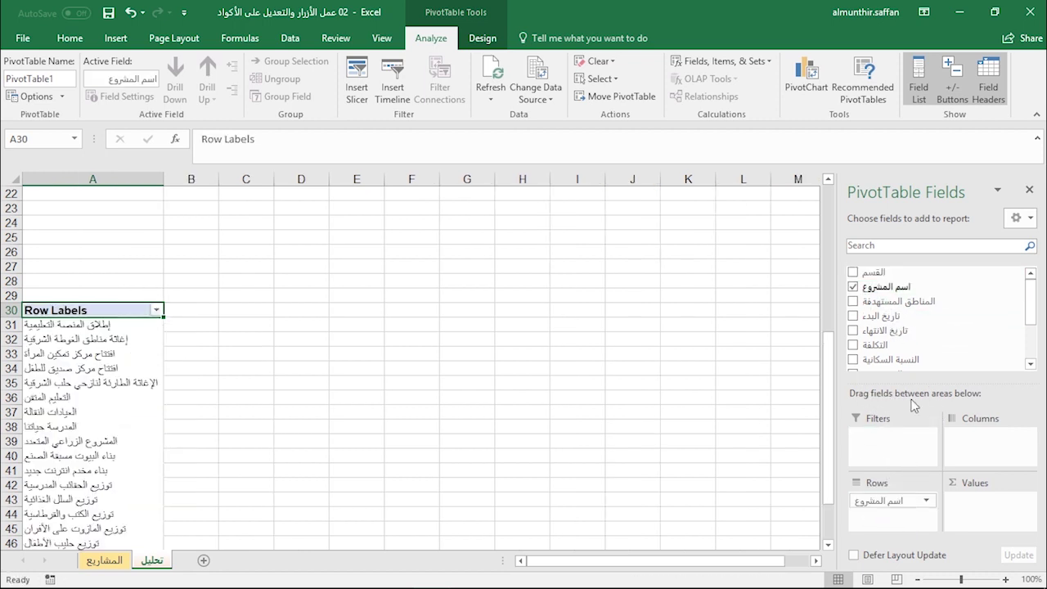
{"action": "left_click_drag", "start_coordinate": [908, 344], "coordinate": [969, 497]}
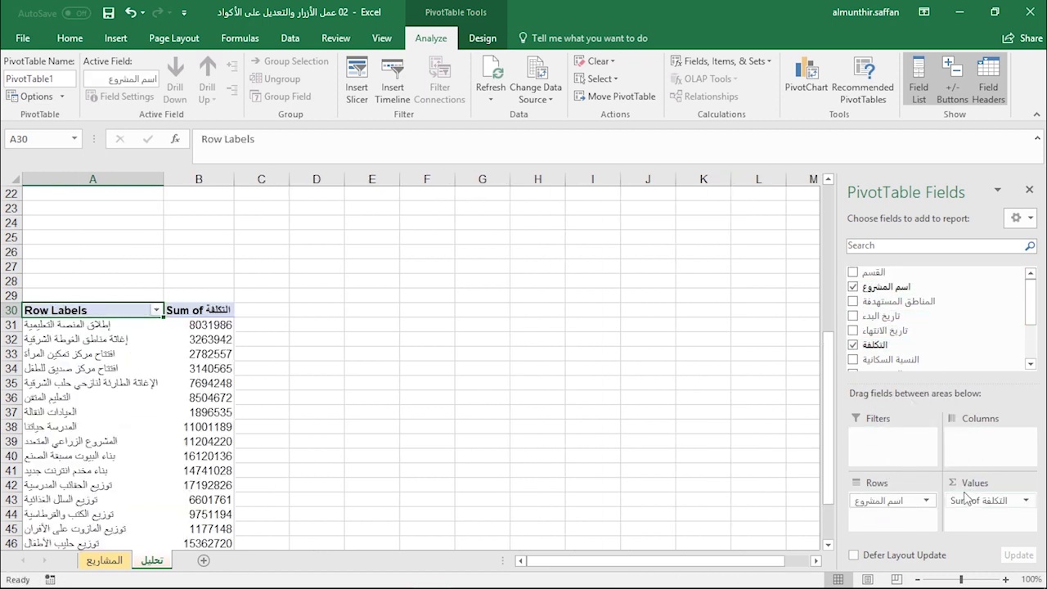
- Insert a 2-D clustered column chart based on the PivotTable
{"action": "left_click", "coordinate": [94, 356]}
{"action": "left_click", "coordinate": [123, 382]}
{"action": "left_click", "coordinate": [195, 413]}
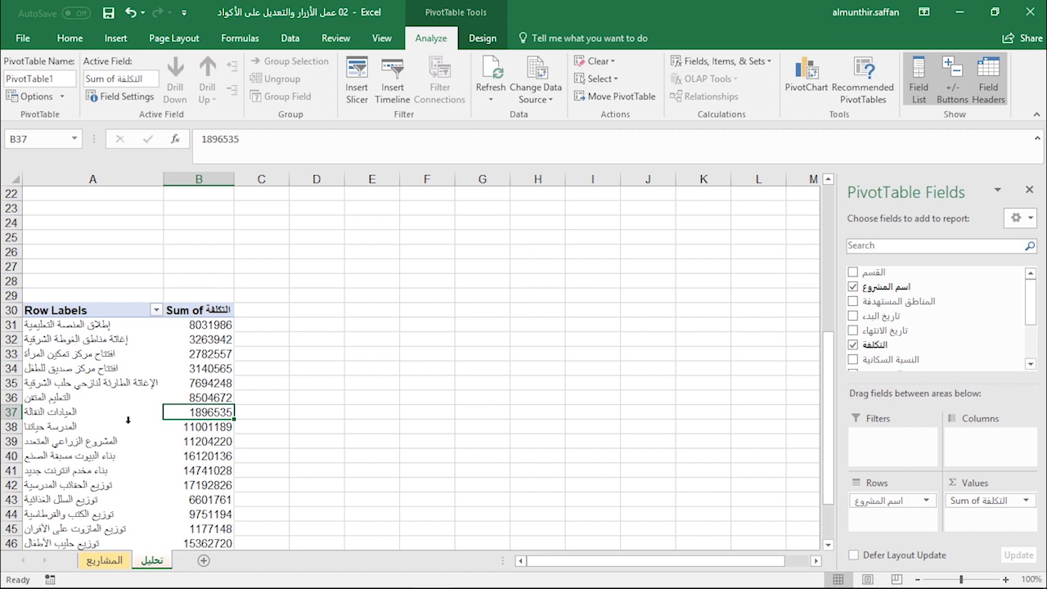
{"action": "left_click", "coordinate": [201, 365]}
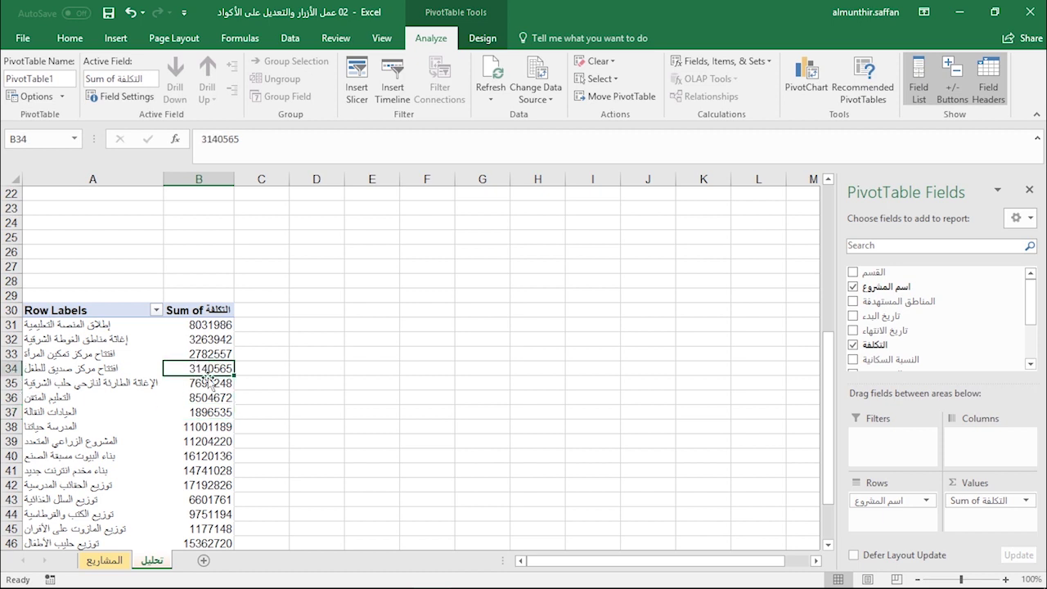
{"action": "left_click", "coordinate": [116, 38]}
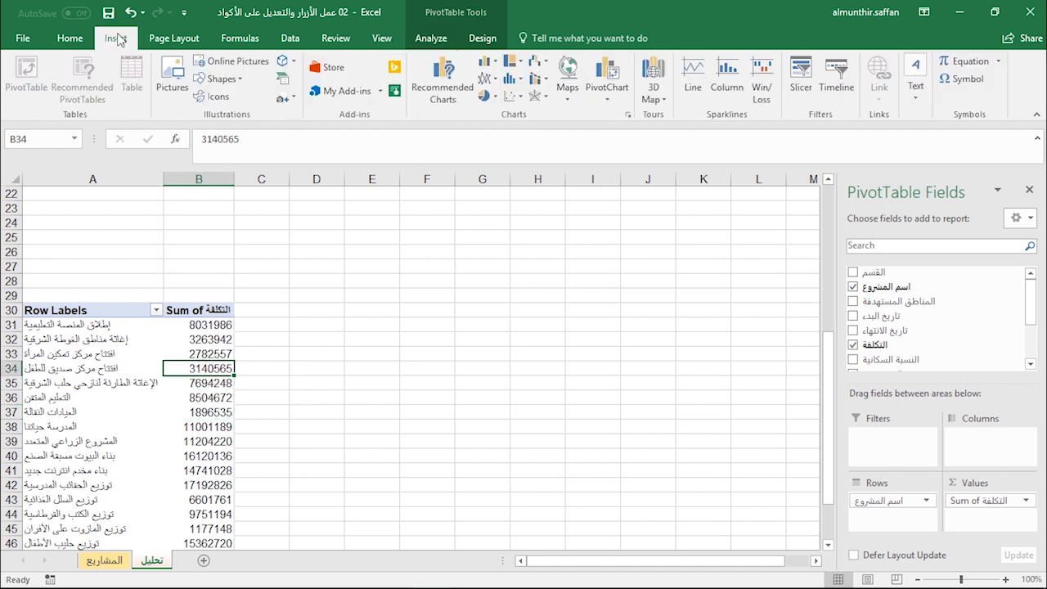
{"action": "left_click", "coordinate": [488, 61]}
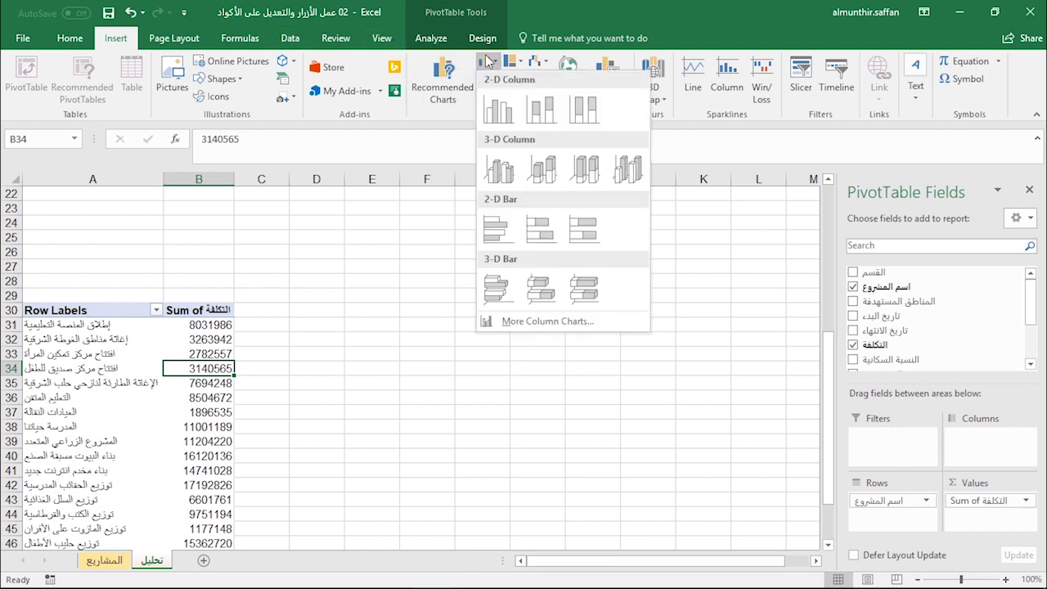
{"action": "left_click", "coordinate": [495, 107]}
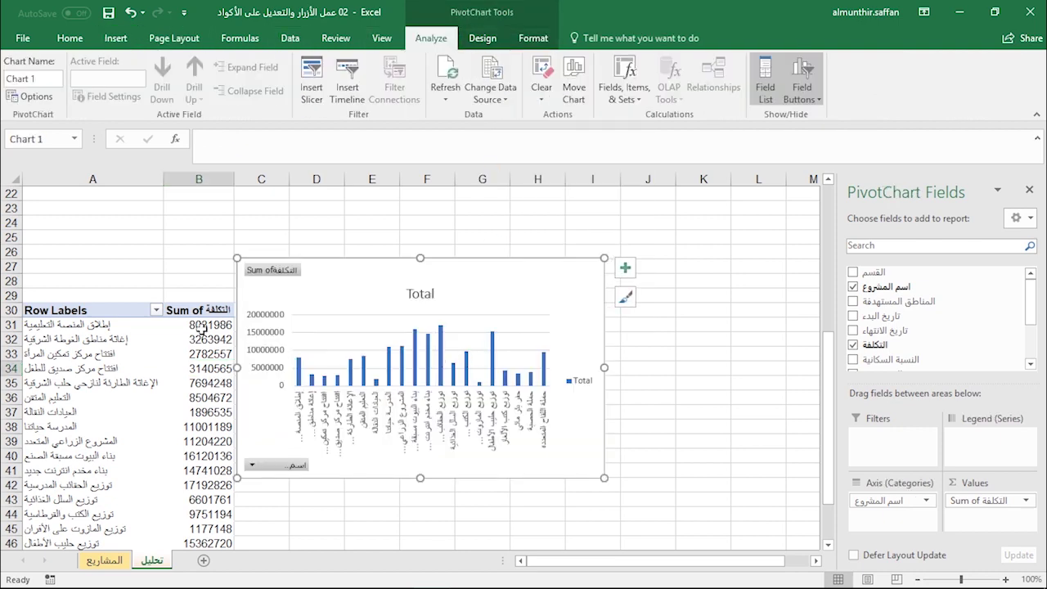
- Move the chart above the PivotTable, with its upper left corner at about cell A5
{"action": "scroll", "coordinate": [197, 335], "scroll_direction": "up", "scroll_amount": 5}
{"action": "left_click_drag", "start_coordinate": [329, 498], "coordinate": [94, 249]}
{"action": "scroll", "coordinate": [134, 287], "scroll_direction": "up", "scroll_amount": 2}
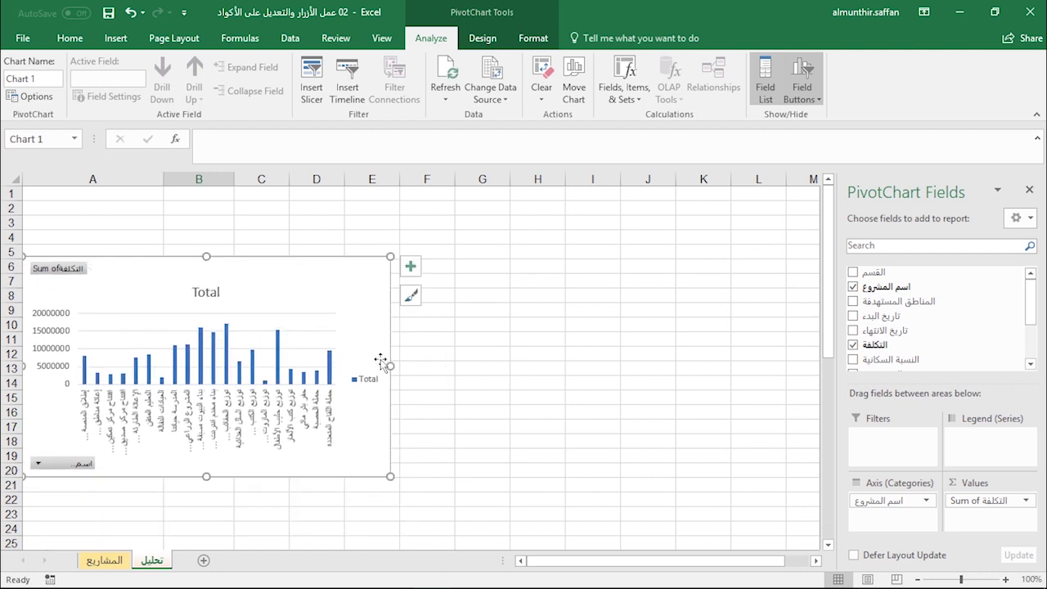
- Apply the second chart style and enlarge the chart to span about columns A to K, down to row 24
{"action": "left_click", "coordinate": [482, 38]}
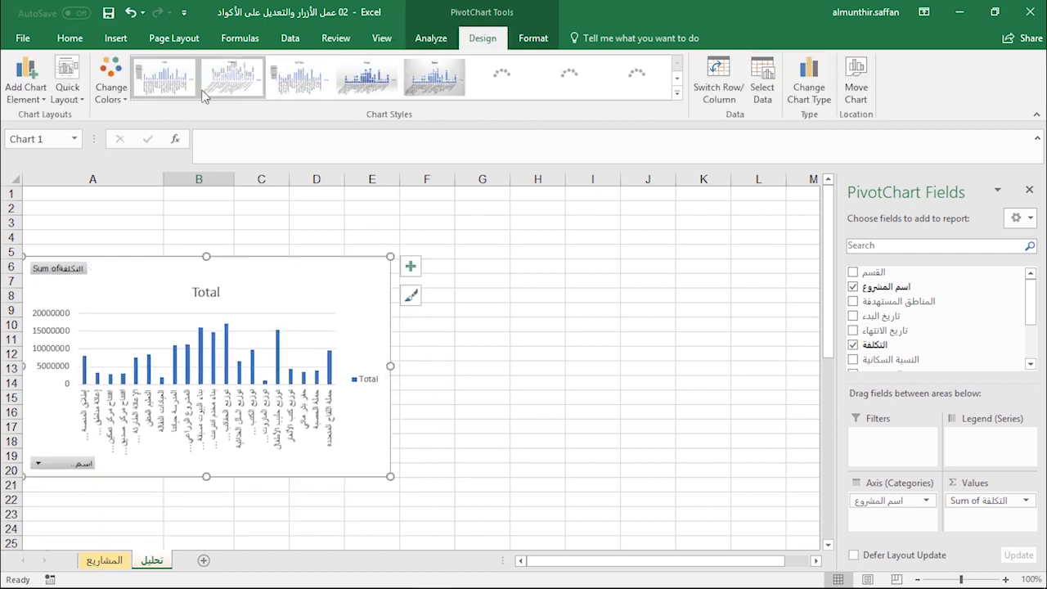
{"action": "left_click_drag", "start_coordinate": [391, 366], "coordinate": [747, 366]}
{"action": "left_click_drag", "start_coordinate": [383, 476], "coordinate": [383, 536]}
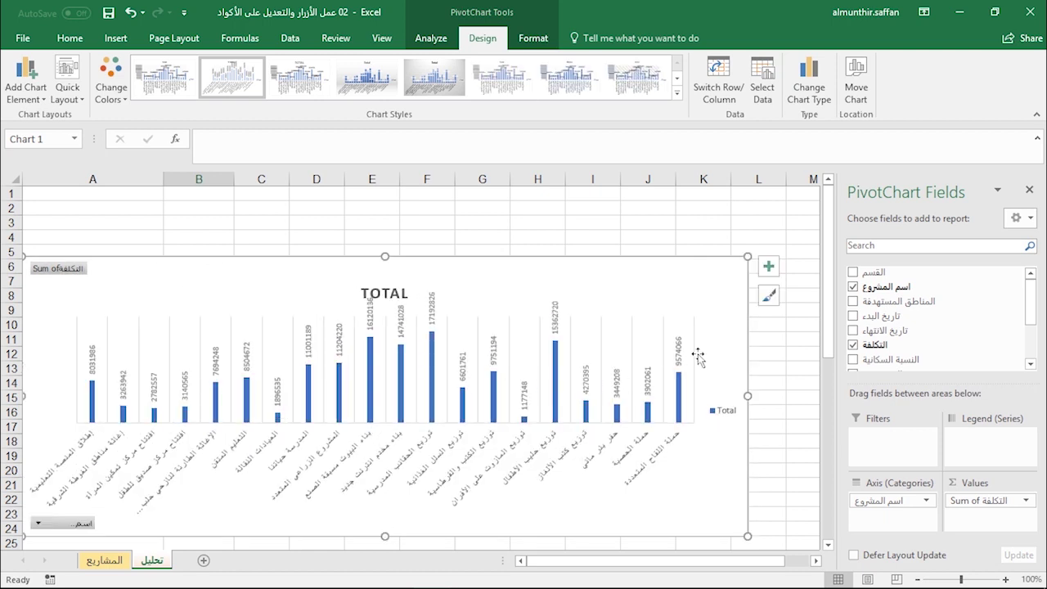
- Remove the chart's legend, and retitle the chart التكلفة with the title shifted up clear of the data labels
{"action": "left_click", "coordinate": [768, 267]}
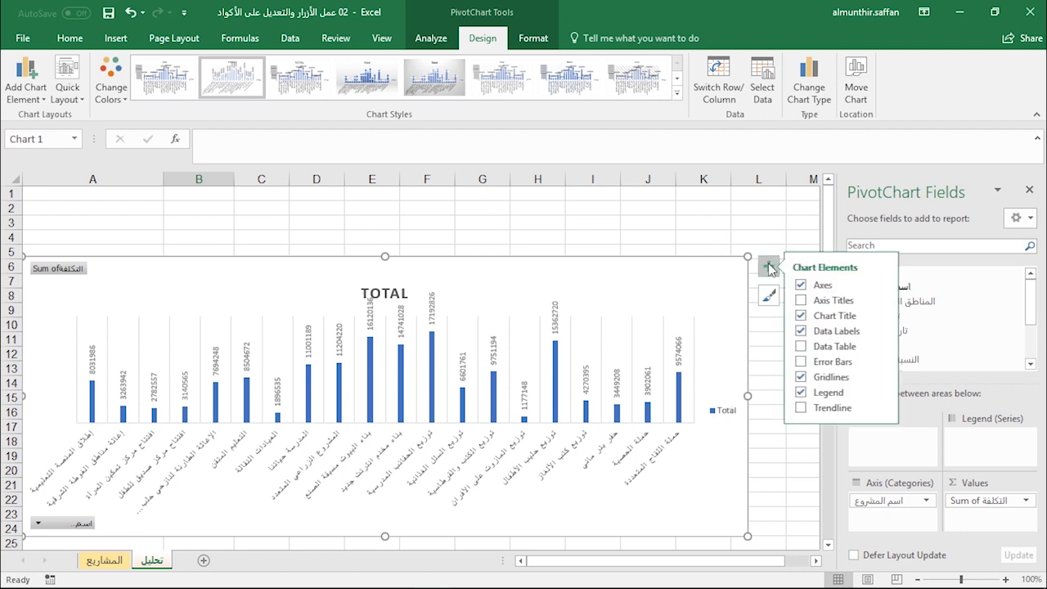
{"action": "left_click", "coordinate": [805, 393]}
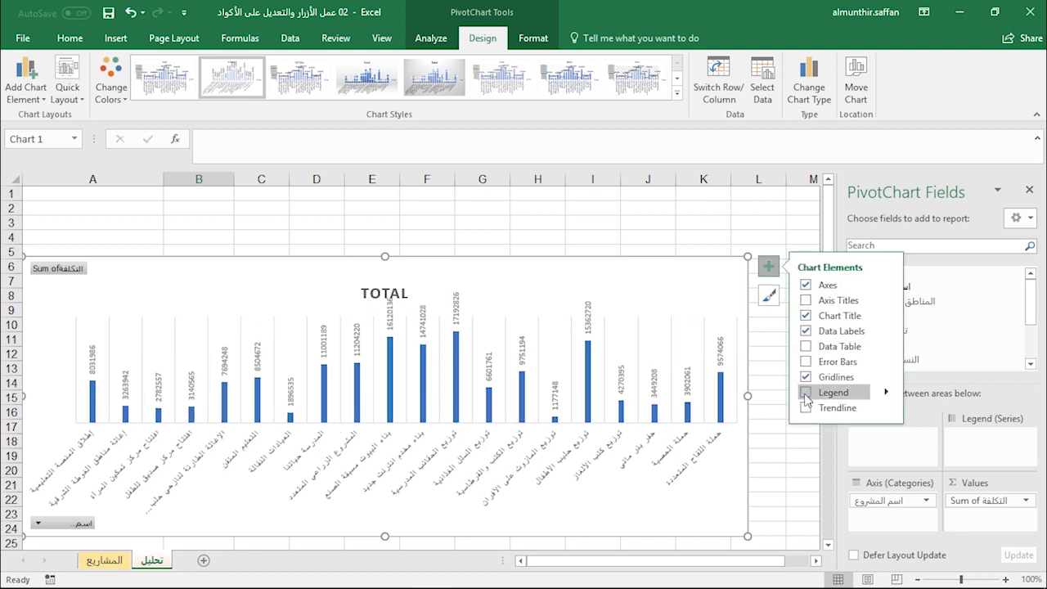
{"action": "left_click", "coordinate": [391, 294]}
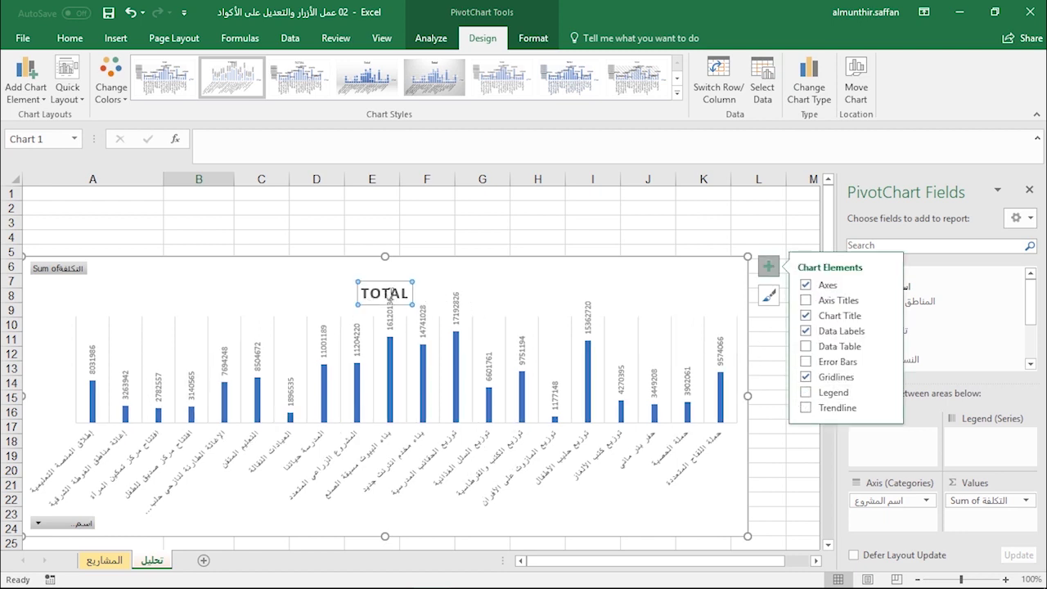
{"action": "double_click", "coordinate": [390, 293]}
{"action": "type", "text": "التكلفة"}
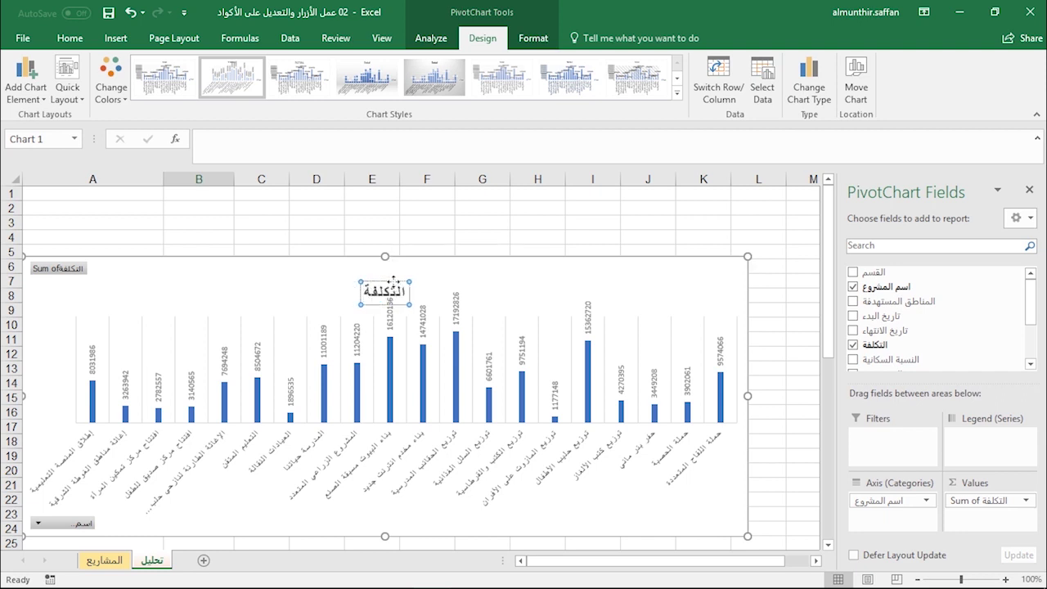
{"action": "left_click", "coordinate": [476, 271]}
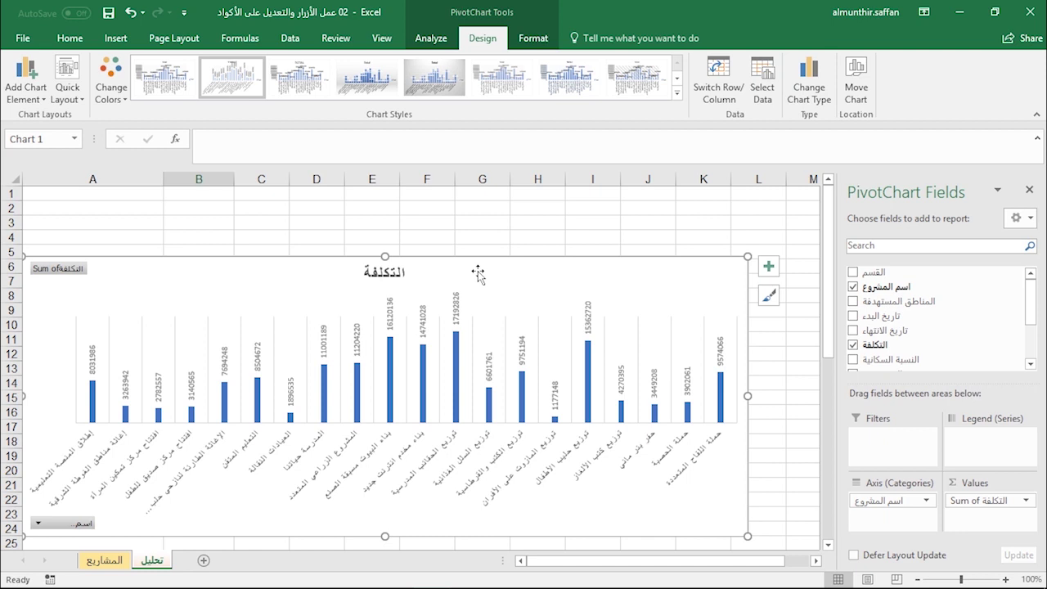
- Insert slicers for القسم and المناطق المستهدفة, and place the المناطق المستهدفة slicer beside the chart over columns L to N
{"action": "left_click", "coordinate": [420, 40]}
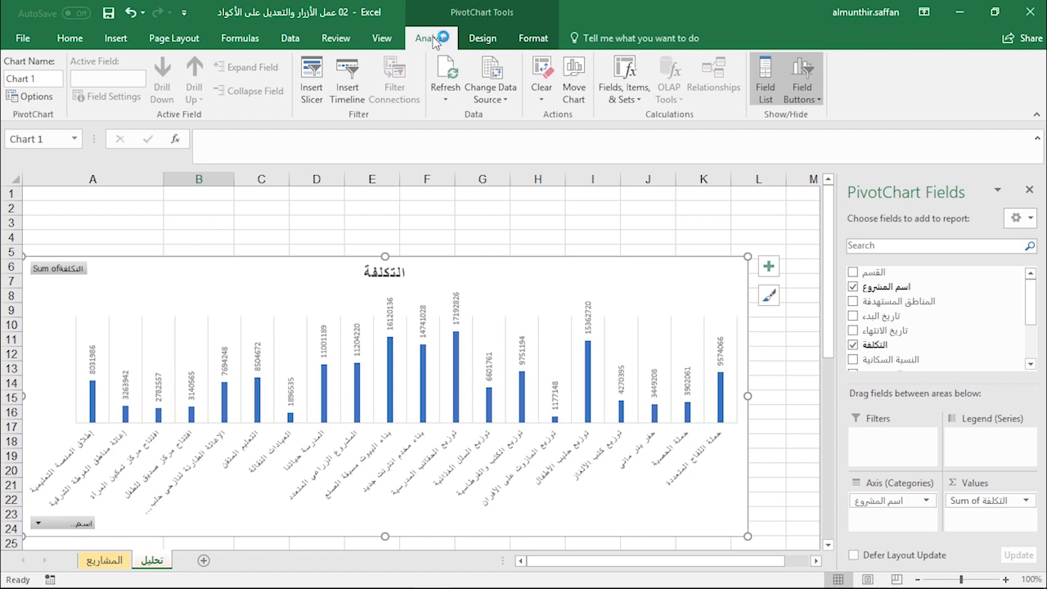
{"action": "left_click", "coordinate": [311, 77]}
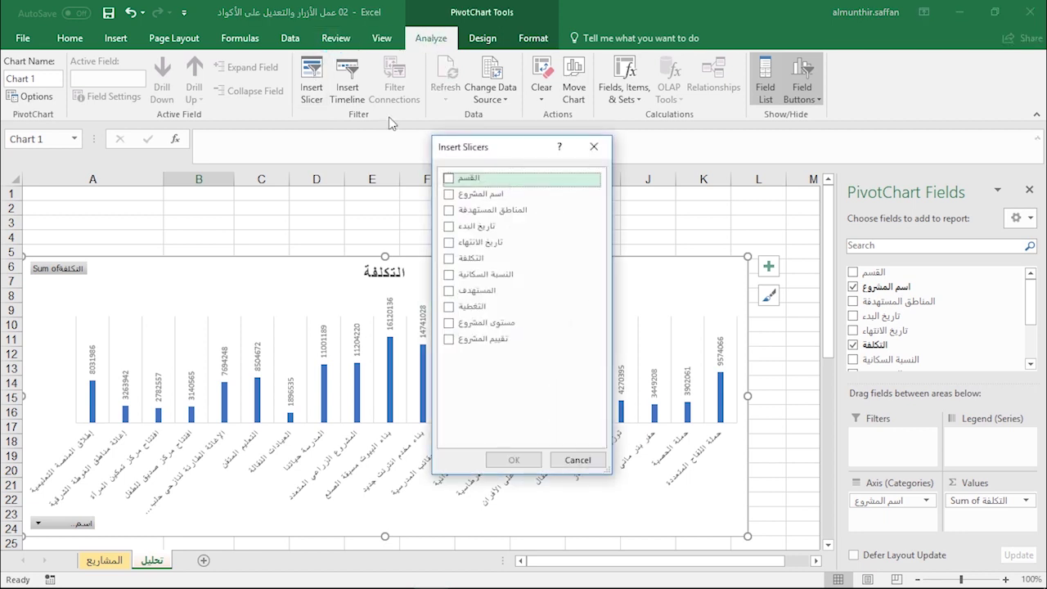
{"action": "left_click", "coordinate": [450, 179]}
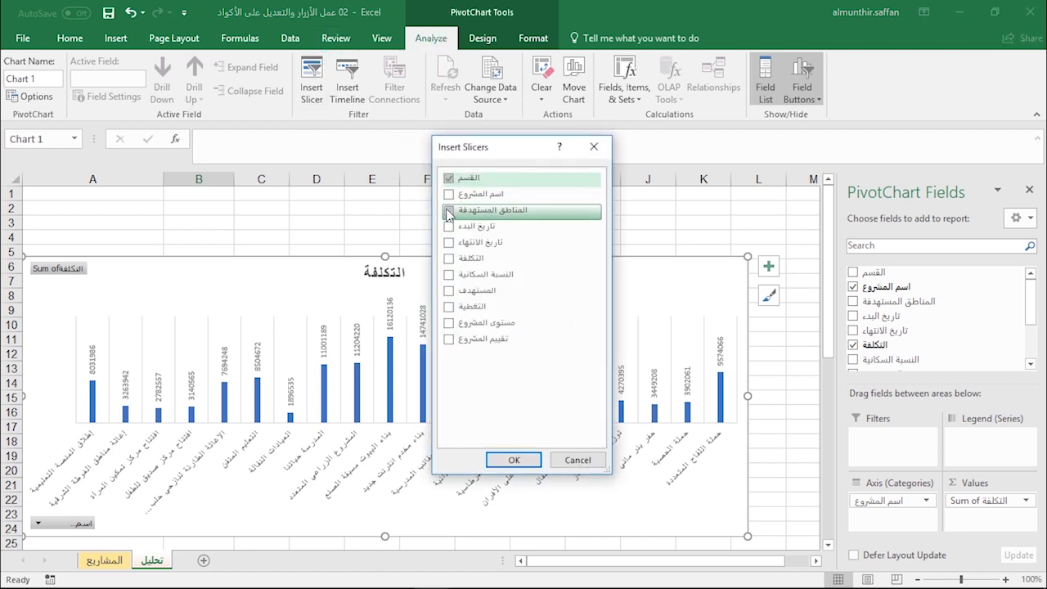
{"action": "left_click", "coordinate": [449, 212]}
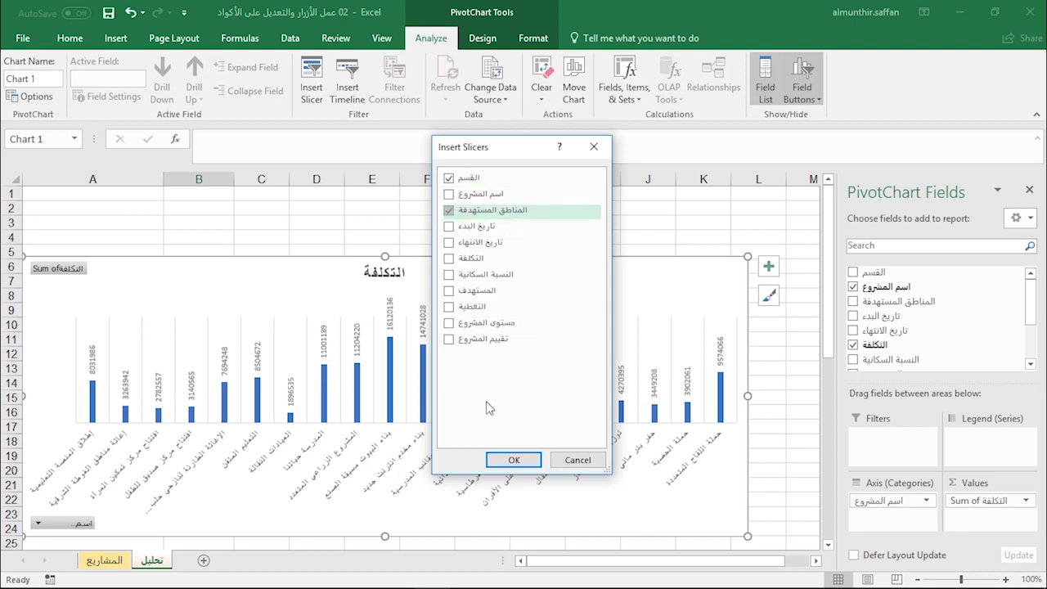
{"action": "left_click", "coordinate": [502, 456]}
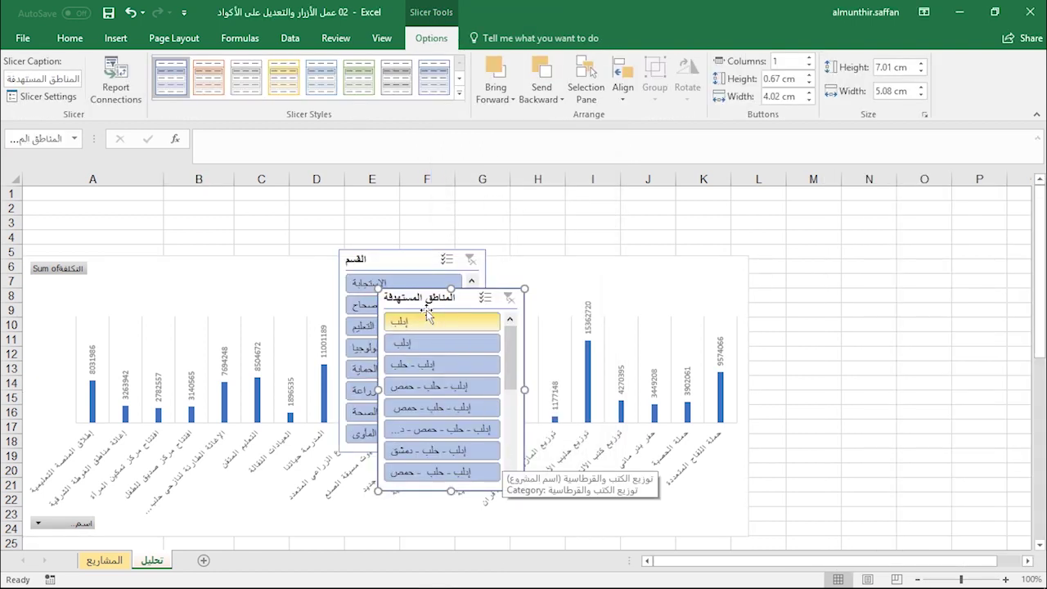
{"action": "left_click_drag", "start_coordinate": [470, 299], "coordinate": [852, 276]}
- Set the القسم slicer to show its buttons in 5 columns
{"action": "left_click", "coordinate": [377, 260]}
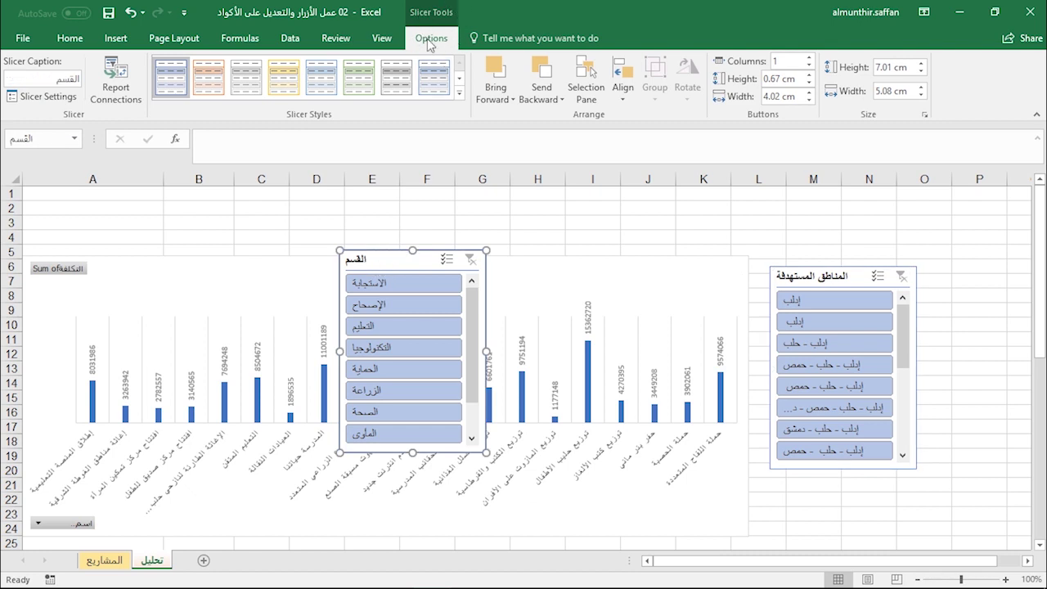
{"action": "left_click", "coordinate": [809, 58]}
{"action": "left_click", "coordinate": [808, 57]}
{"action": "left_click", "coordinate": [809, 58]}
{"action": "left_click", "coordinate": [809, 58]}
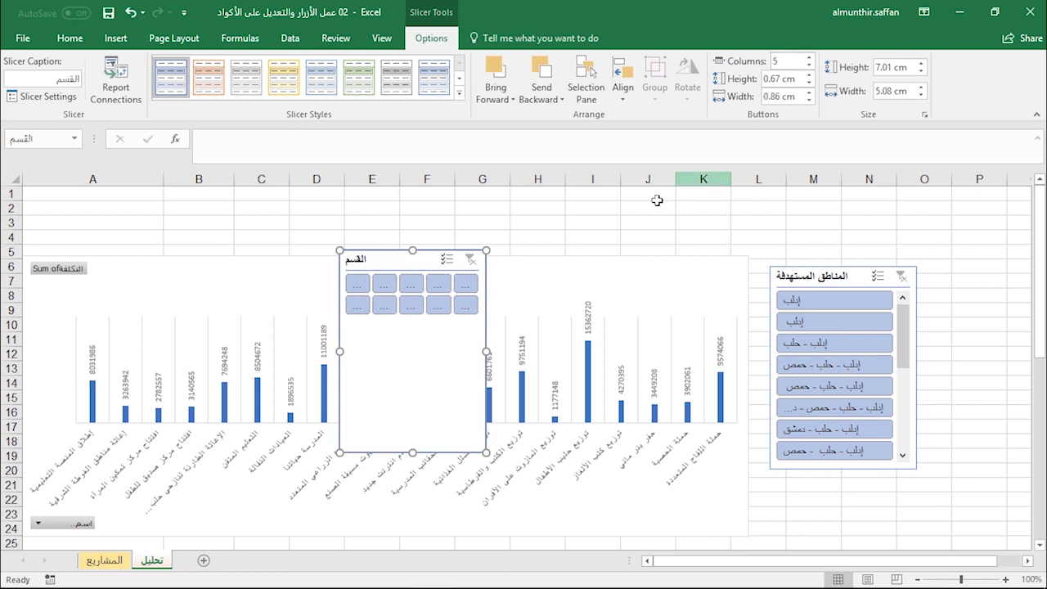
- Resize the القسم slicer to about 13.18 cm wide and 2.54 cm high, and place it above the chart from cell A1
{"action": "left_click_drag", "start_coordinate": [486, 352], "coordinate": [650, 352]}
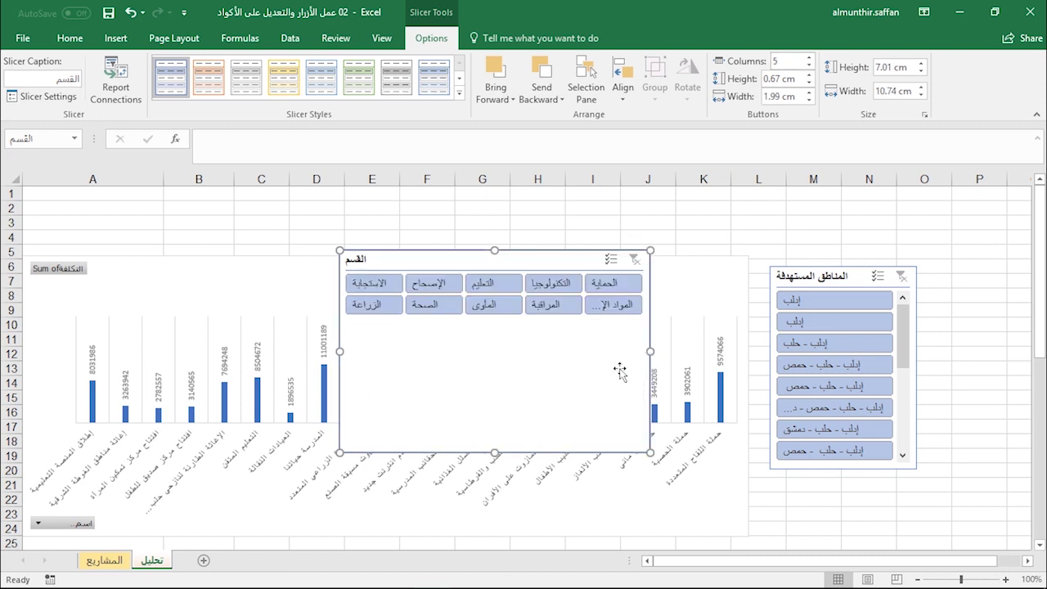
{"action": "left_click_drag", "start_coordinate": [489, 458], "coordinate": [496, 323]}
{"action": "left_click_drag", "start_coordinate": [652, 287], "coordinate": [721, 287]}
{"action": "left_click_drag", "start_coordinate": [564, 254], "coordinate": [219, 181]}
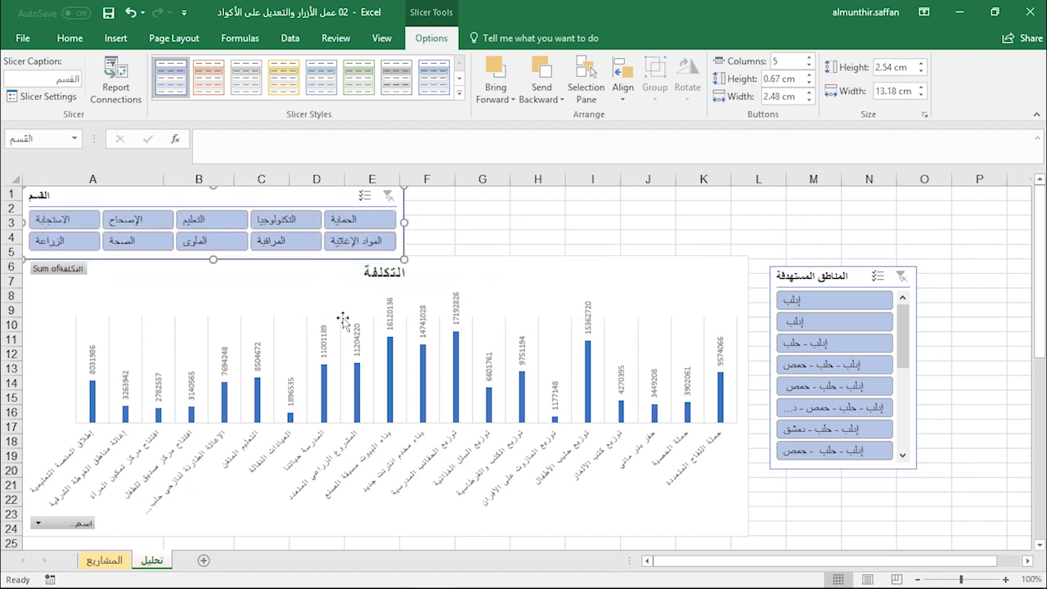
- Move the المناطق المستهدفة slicer up to row 1, over about columns L to N
{"action": "left_click_drag", "start_coordinate": [793, 280], "coordinate": [546, 206]}
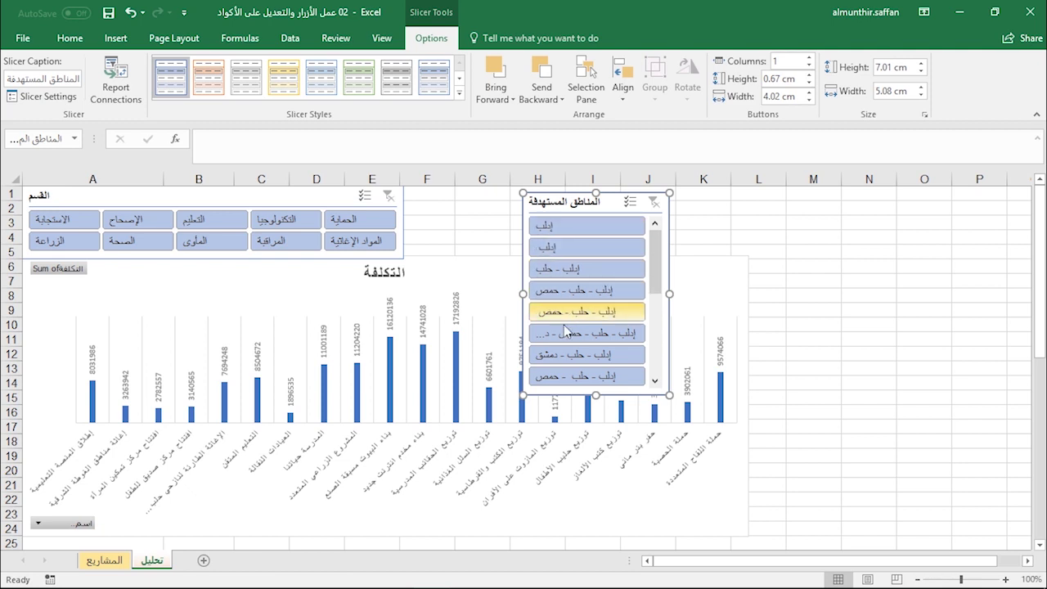
{"action": "left_click_drag", "start_coordinate": [612, 203], "coordinate": [811, 200]}
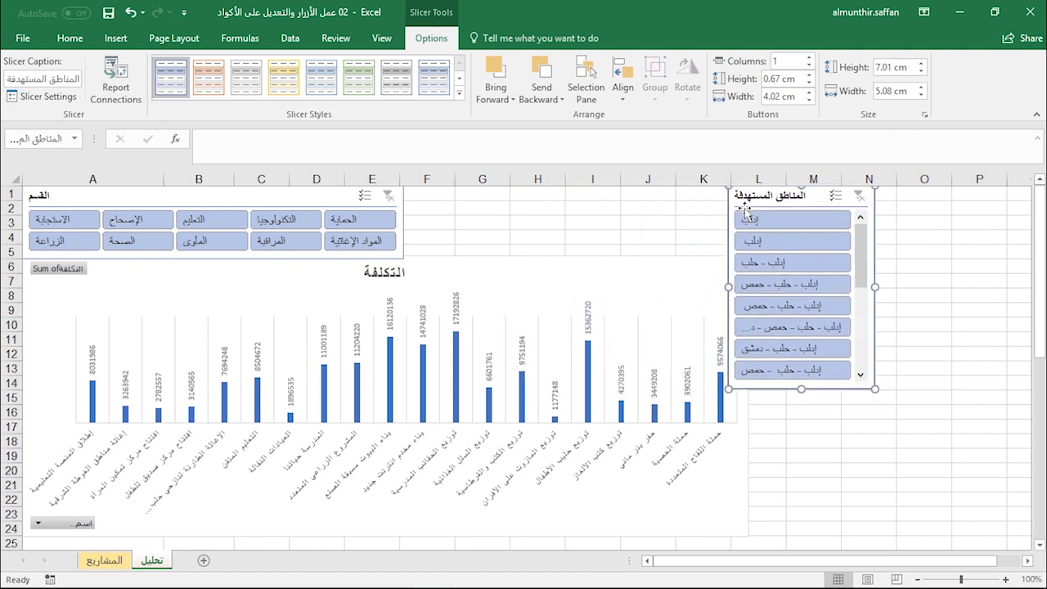
- Filter the chart to the first eight إدلب entries in the المناطق المستهدفة slicer, and clear that slicer filter again
{"action": "left_click", "coordinate": [794, 220]}
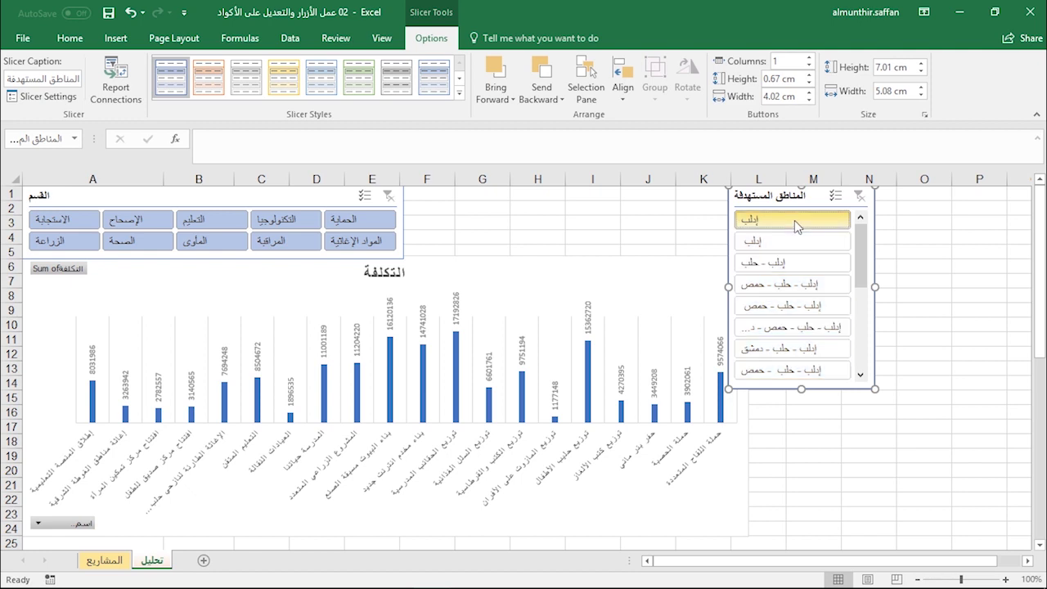
{"action": "left_click", "coordinate": [794, 241], "text": "ctrl"}
{"action": "left_click", "coordinate": [794, 262], "text": "ctrl"}
{"action": "left_click", "coordinate": [794, 284], "text": "ctrl"}
{"action": "left_click", "coordinate": [794, 305], "text": "ctrl"}
{"action": "left_click", "coordinate": [806, 328], "text": "ctrl"}
{"action": "left_click", "coordinate": [805, 349], "text": "ctrl"}
{"action": "left_click", "coordinate": [805, 370], "text": "ctrl"}
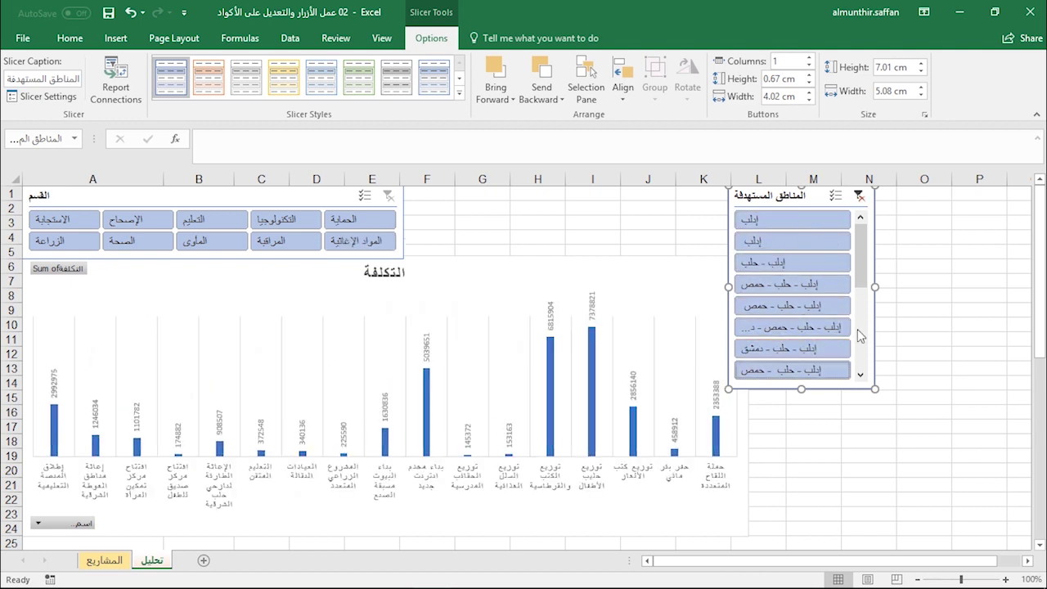
{"action": "left_click", "coordinate": [859, 195]}
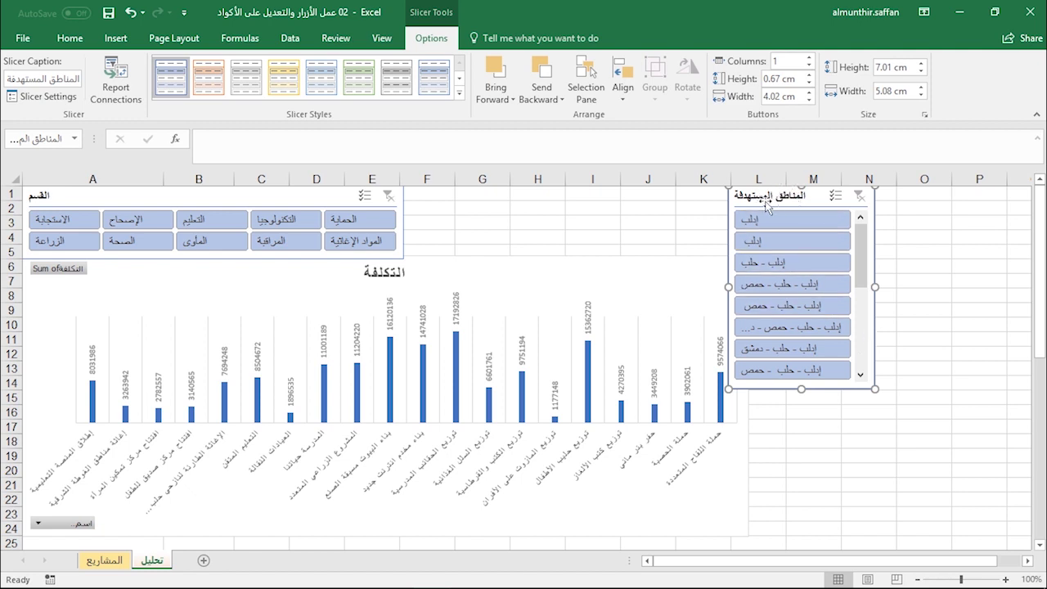
- Delete the المناطق المستهدفة slicer and add the المناطق المستهدفة field as a report filter of the PivotTable
{"action": "key", "text": "Delete"}
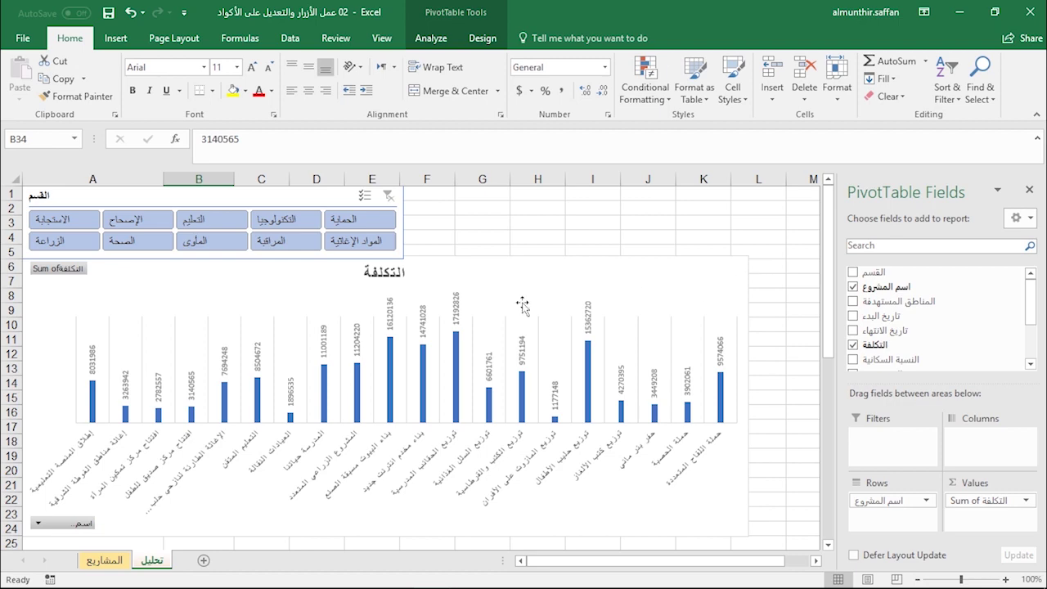
{"action": "scroll", "coordinate": [362, 335], "scroll_direction": "down", "scroll_amount": 9}
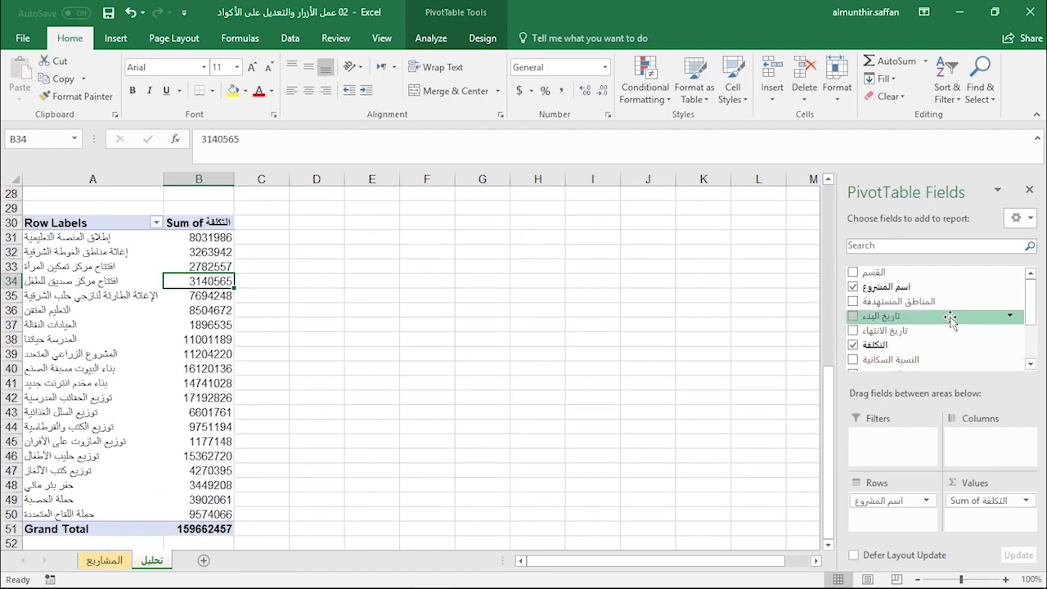
{"action": "left_click_drag", "start_coordinate": [916, 301], "coordinate": [897, 449]}
{"action": "scroll", "coordinate": [519, 365], "scroll_direction": "up", "scroll_amount": 1}
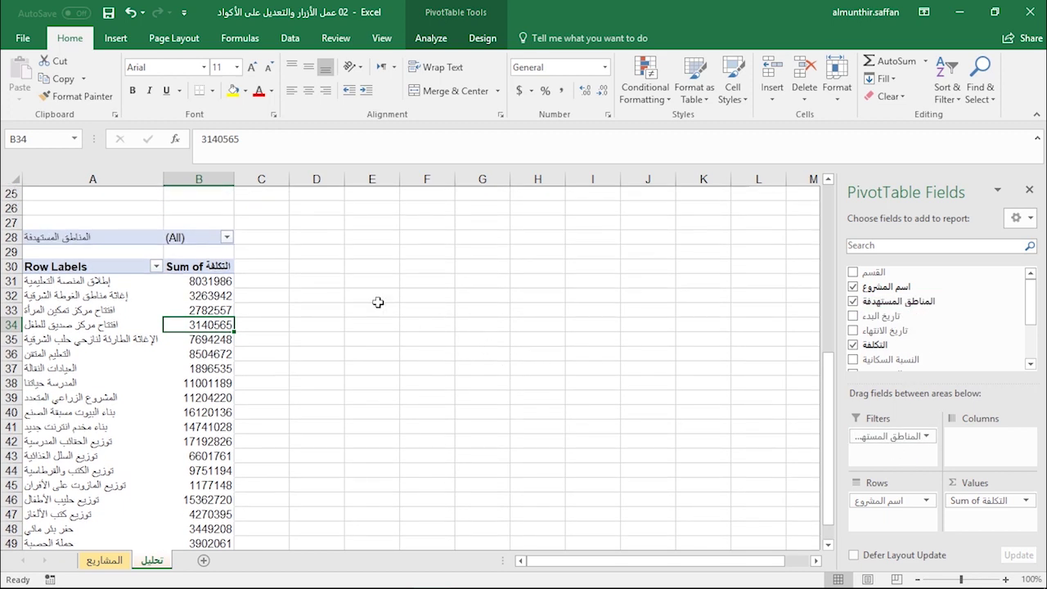
{"action": "left_click", "coordinate": [227, 237]}
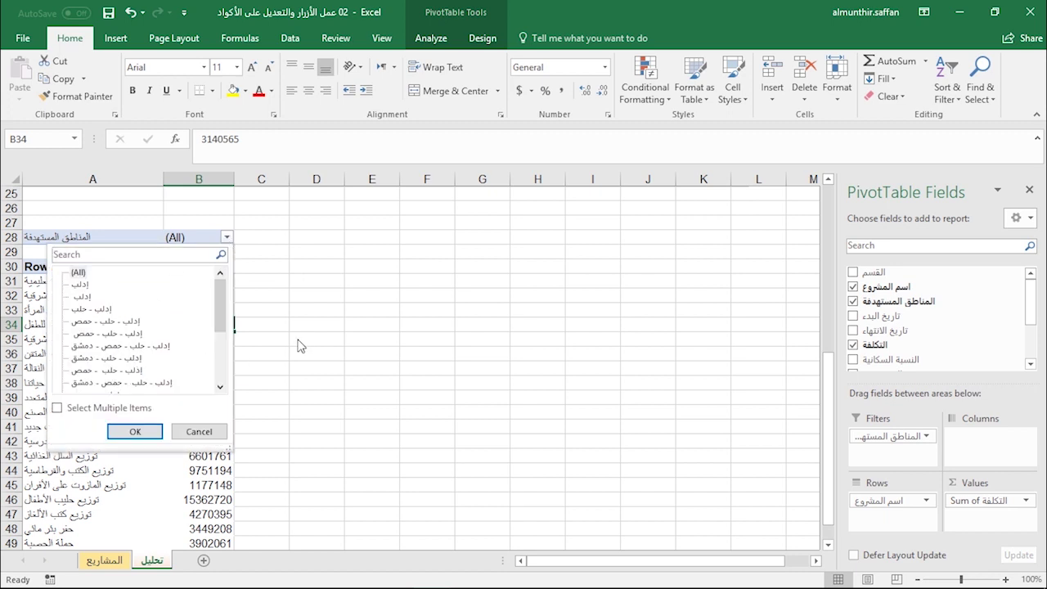
{"action": "left_click", "coordinate": [300, 334]}
- Start recording a macro named إدلب, stored in This Workbook
{"action": "left_click", "coordinate": [382, 40]}
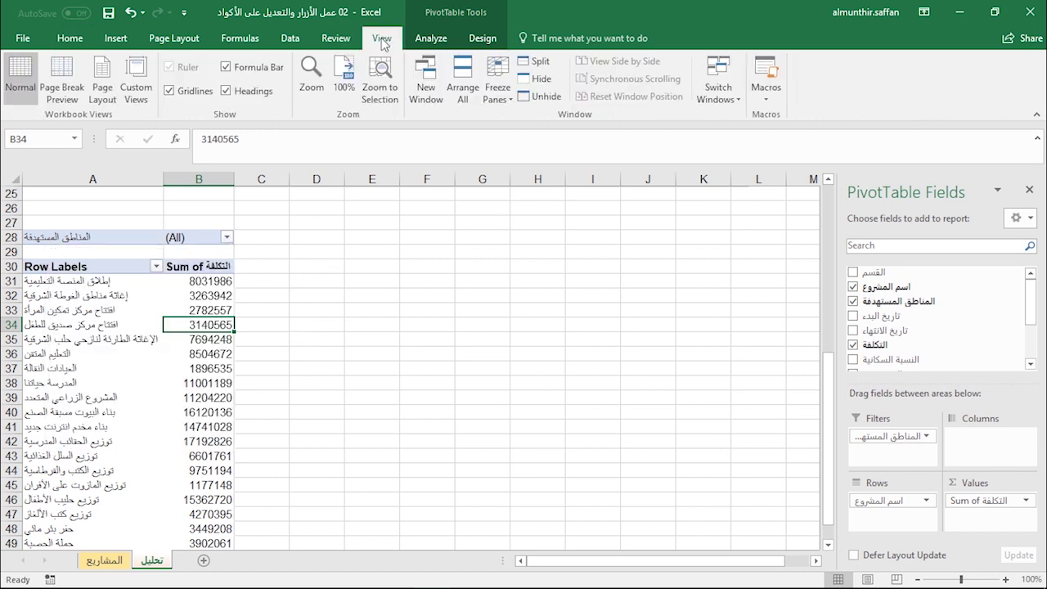
{"action": "left_click", "coordinate": [767, 100]}
{"action": "left_click", "coordinate": [845, 139]}
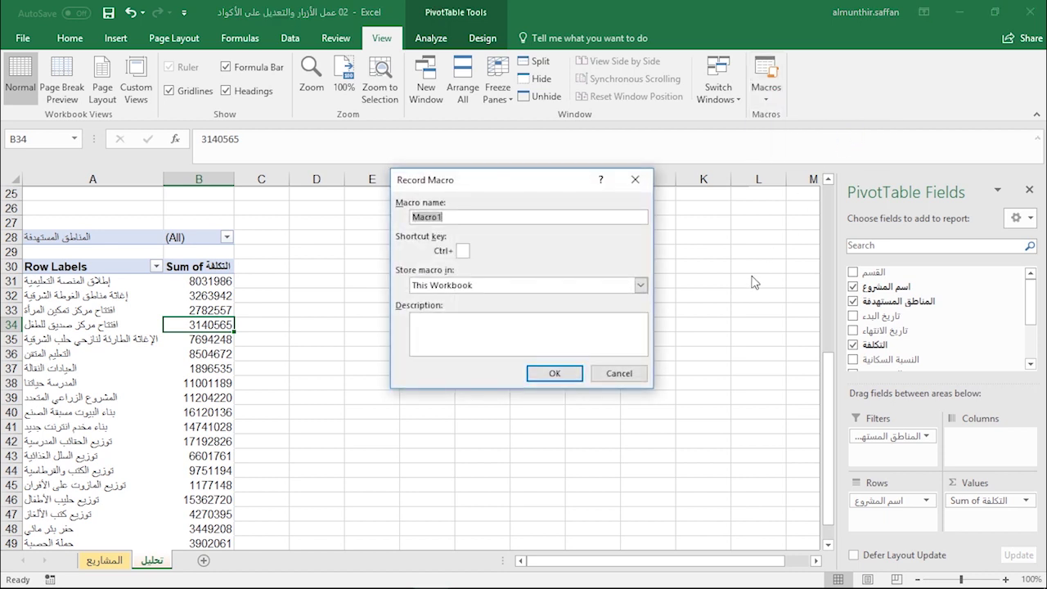
{"action": "key", "text": "BackSpace"}
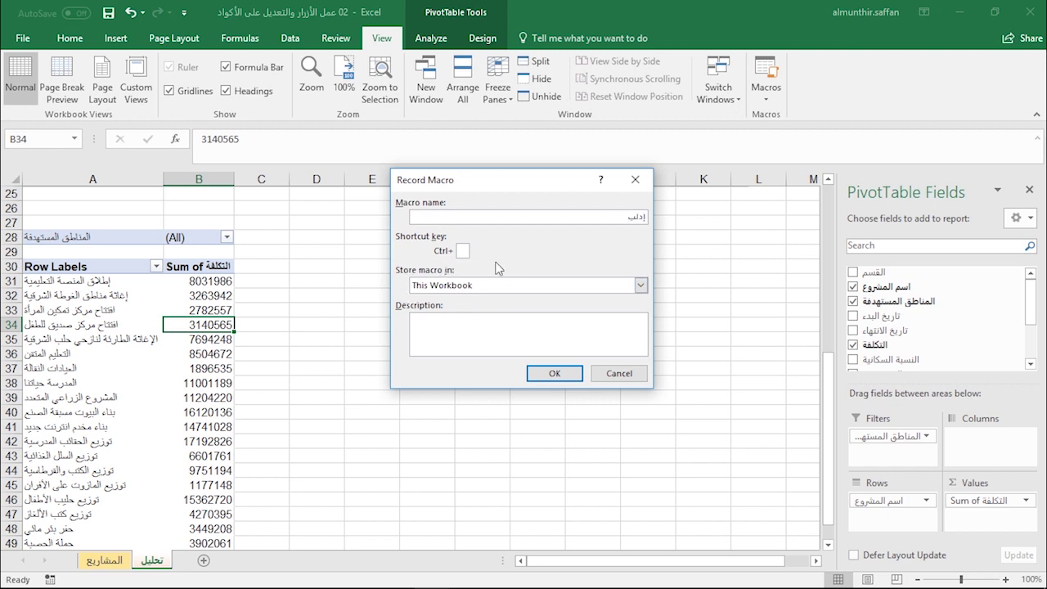
{"action": "left_click", "coordinate": [590, 286]}
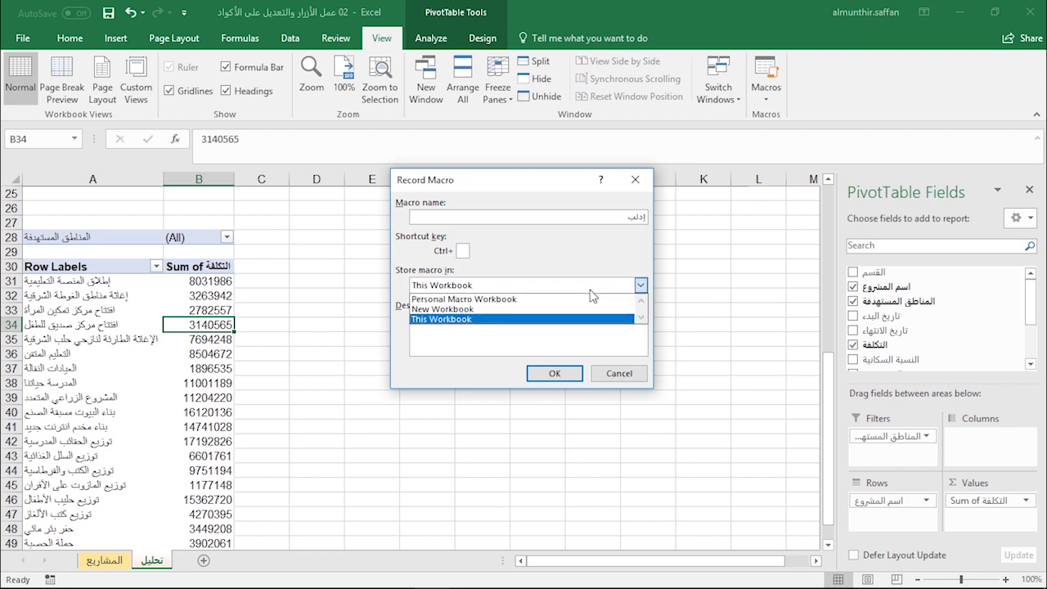
{"action": "left_click", "coordinate": [589, 289]}
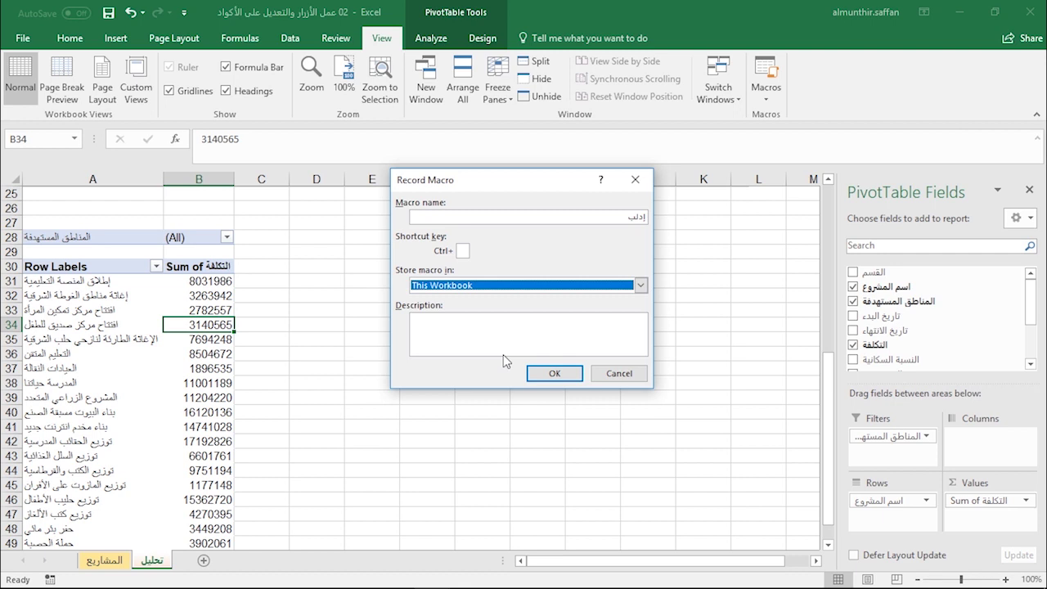
{"action": "left_click", "coordinate": [554, 373]}
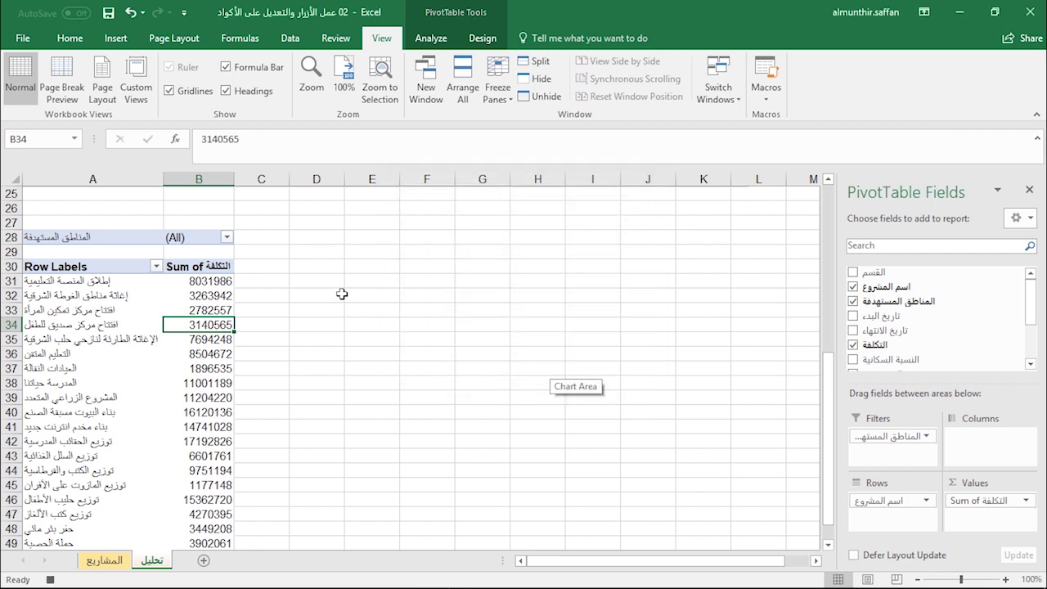
- Allow multiple items in the المناطق المستهدفة report filter and filter it to all entries matching إدلب
{"action": "left_click", "coordinate": [227, 237]}
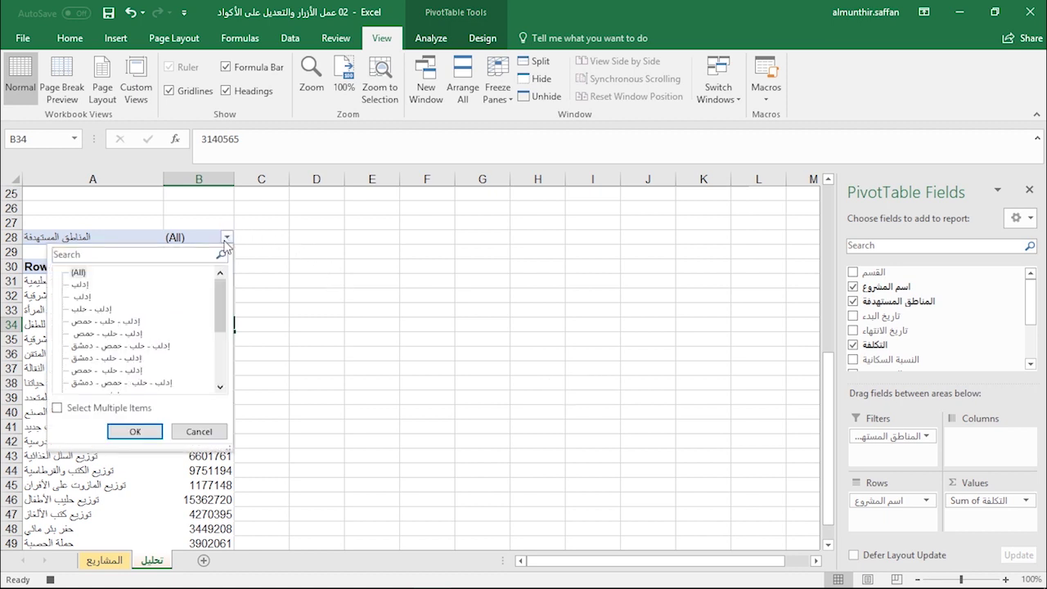
{"action": "left_click", "coordinate": [57, 409]}
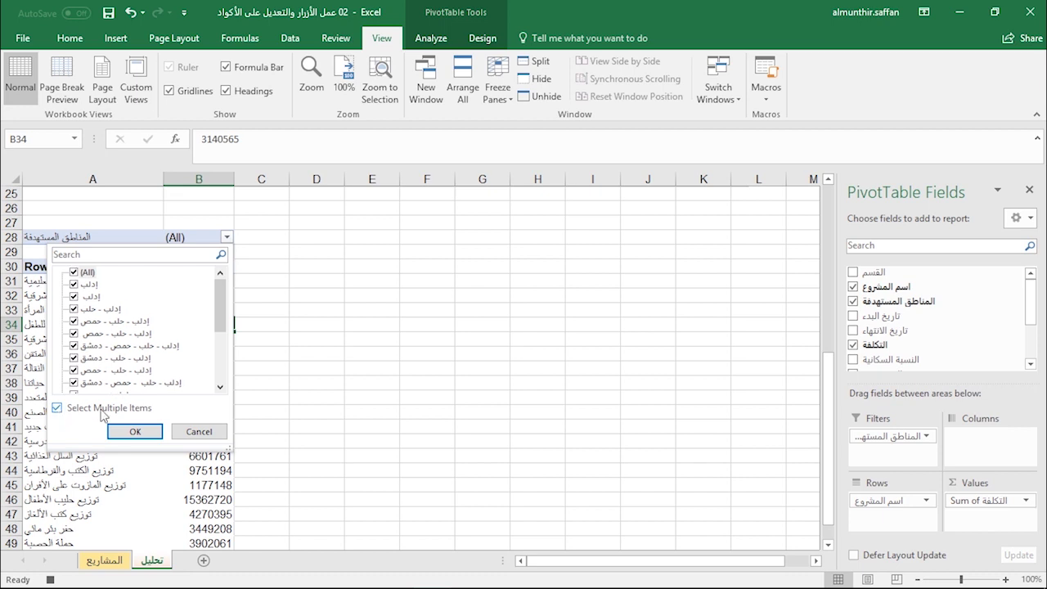
{"action": "left_click", "coordinate": [133, 254]}
{"action": "type", "text": "إدلب"}
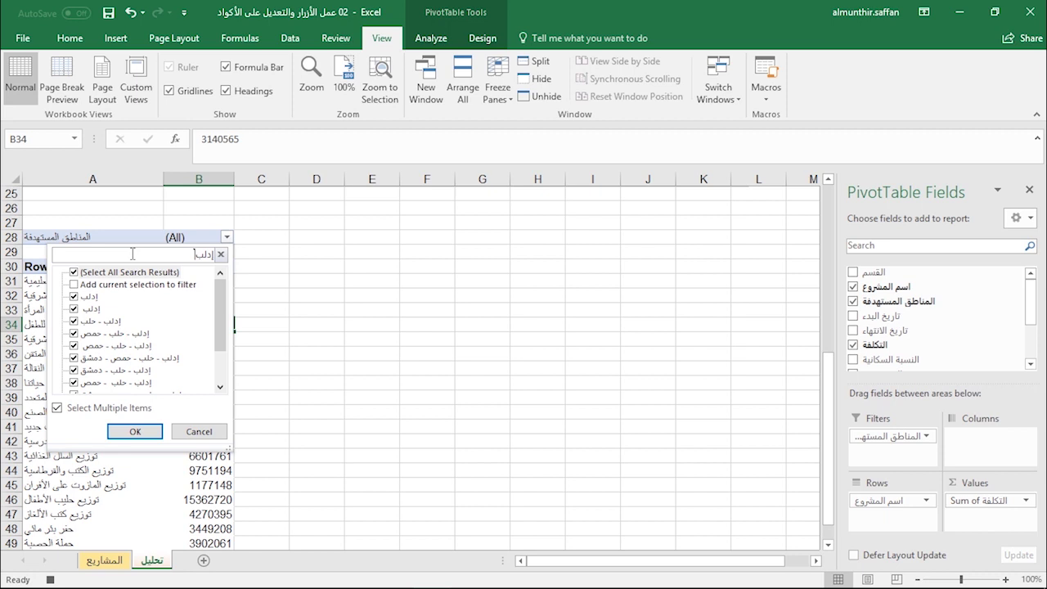
{"action": "scroll", "coordinate": [219, 313], "scroll_direction": "down", "scroll_amount": 2}
{"action": "scroll", "coordinate": [218, 313], "scroll_direction": "up", "scroll_amount": 2}
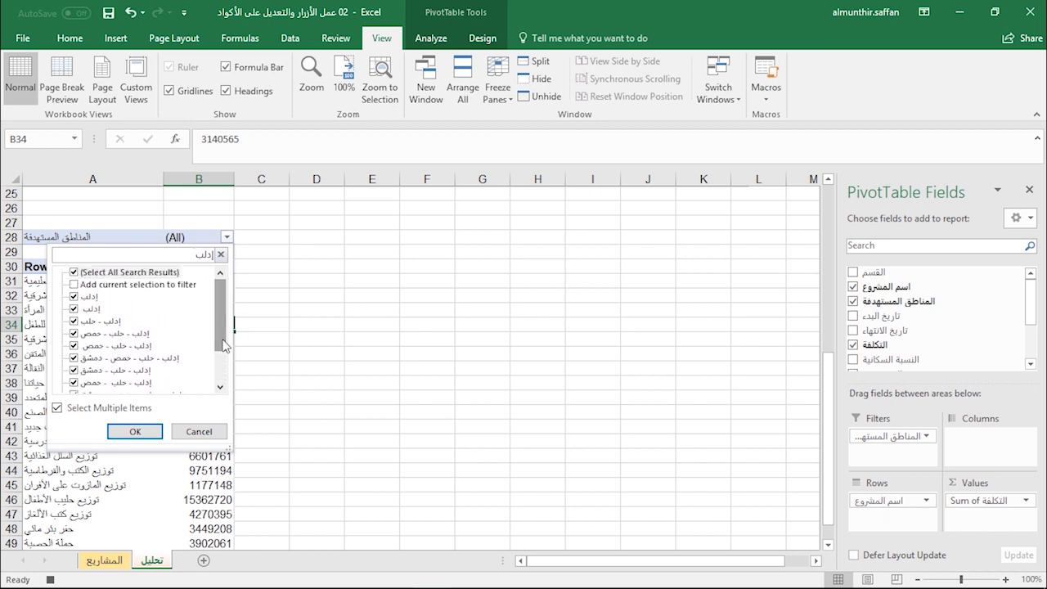
{"action": "left_click", "coordinate": [136, 431]}
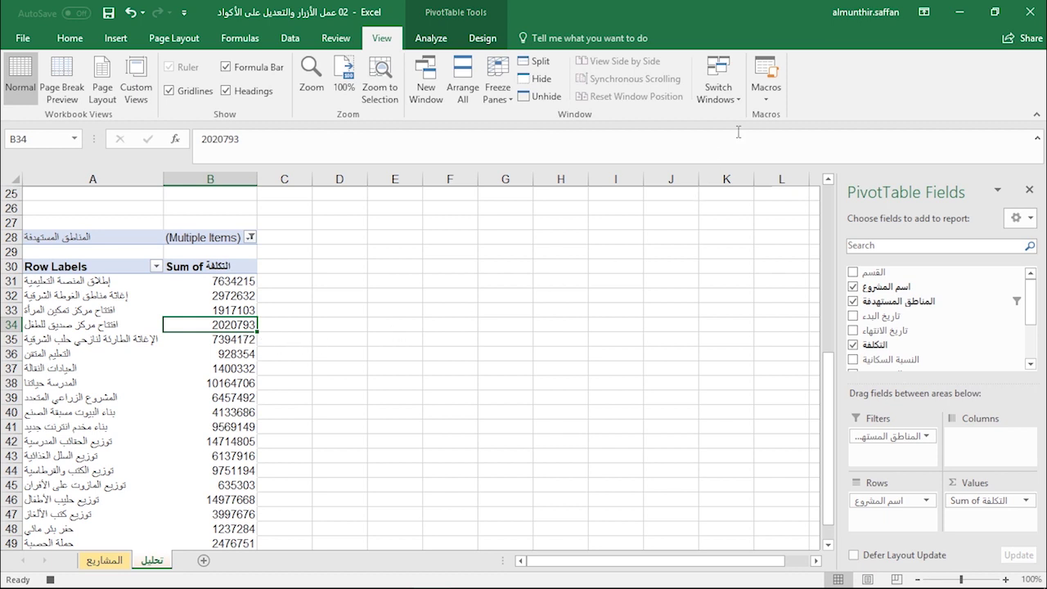
- Stop recording the إدلب macro
{"action": "left_click", "coordinate": [766, 94]}
{"action": "left_click", "coordinate": [776, 135]}
{"action": "left_click", "coordinate": [767, 97]}
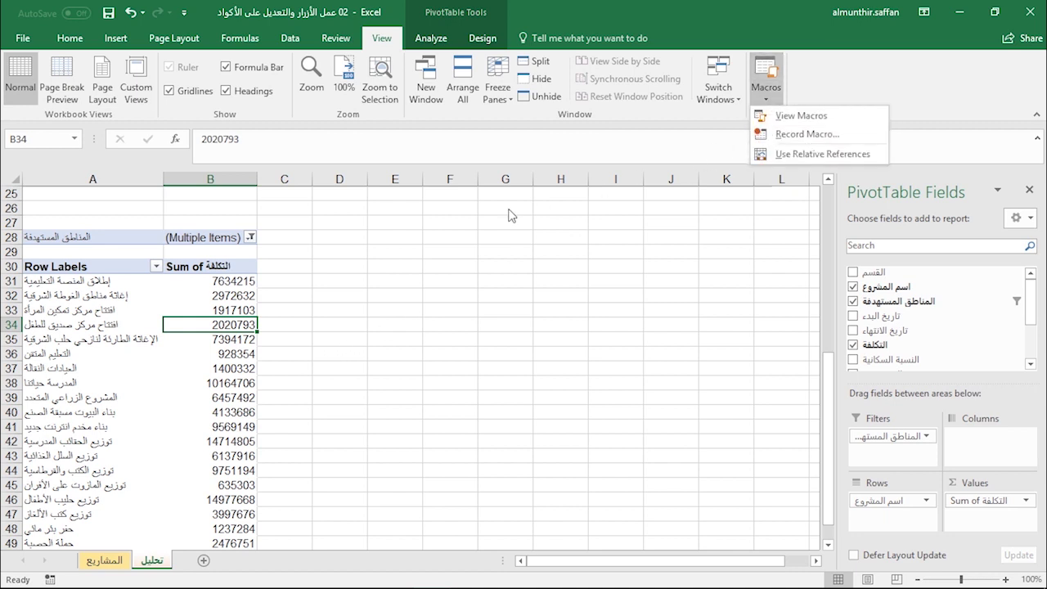
{"action": "left_click", "coordinate": [196, 318]}
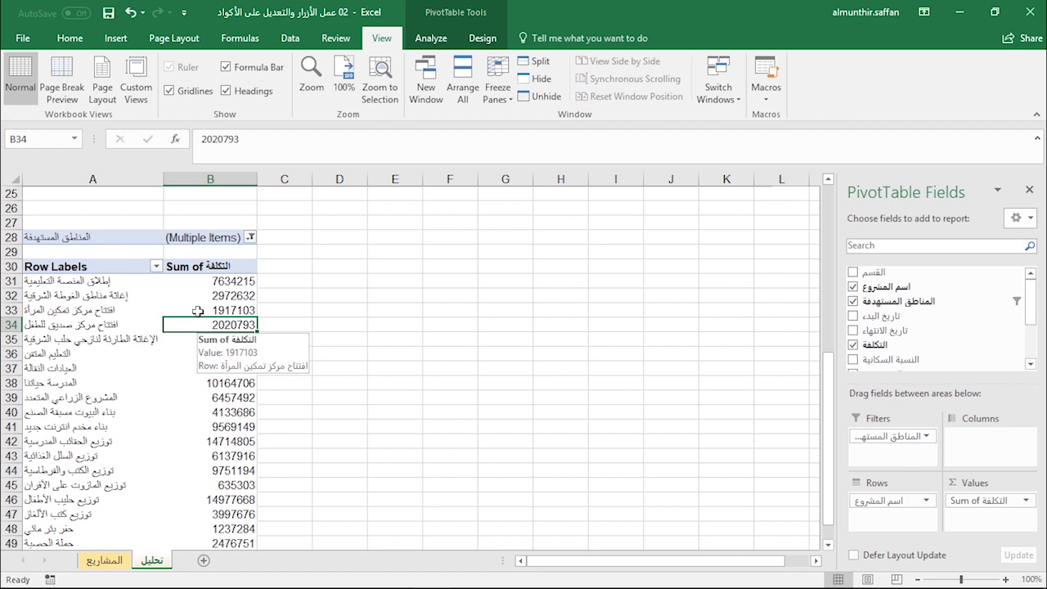
- Start recording a macro named حلب, stored in This Workbook
{"action": "left_click", "coordinate": [51, 579]}
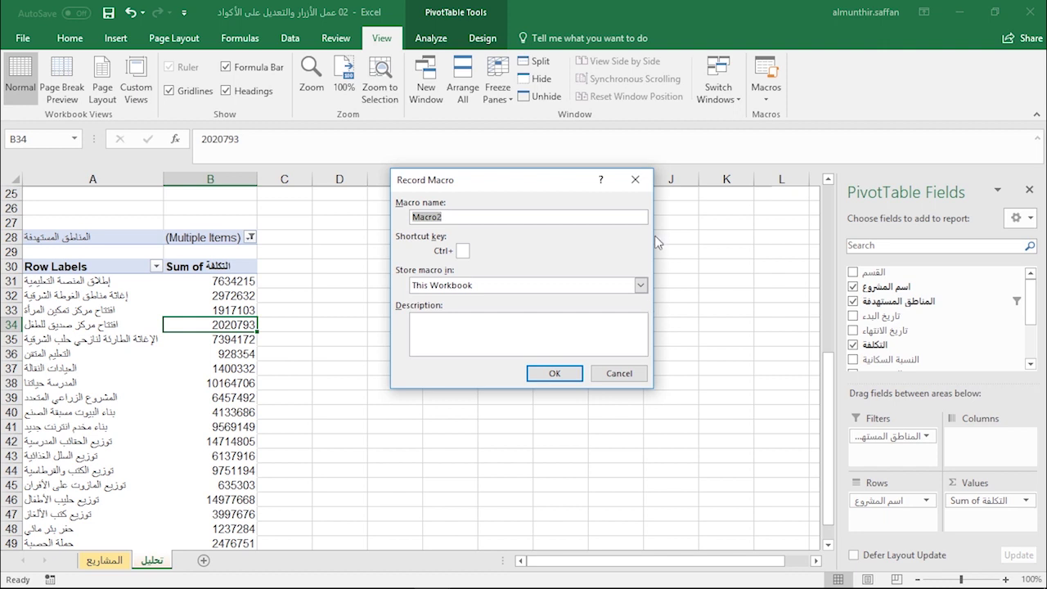
{"action": "type", "text": "حلب"}
{"action": "left_click", "coordinate": [641, 284]}
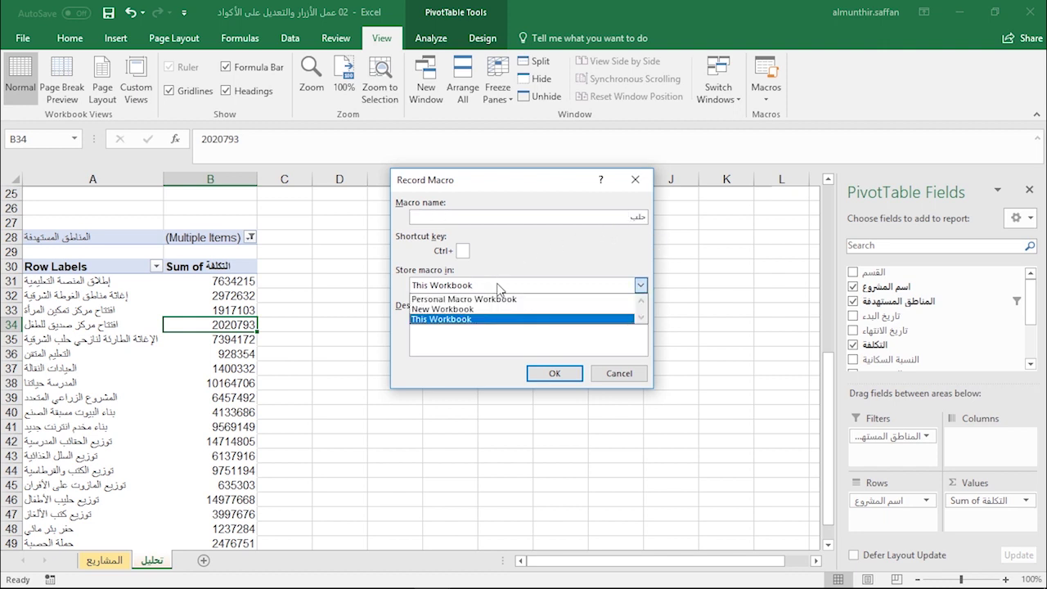
{"action": "left_click", "coordinate": [442, 319]}
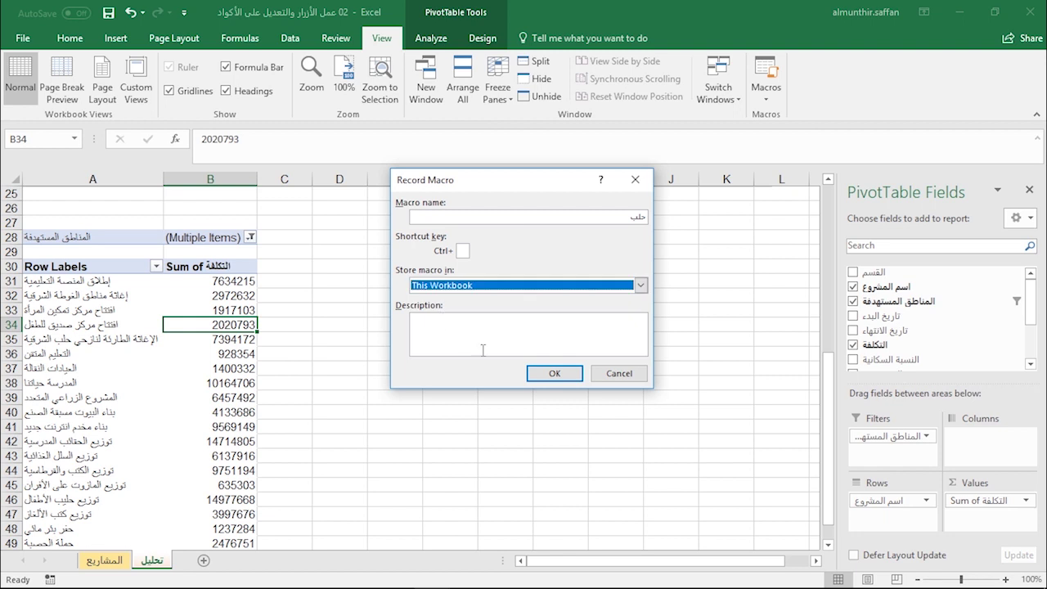
{"action": "left_click", "coordinate": [552, 376]}
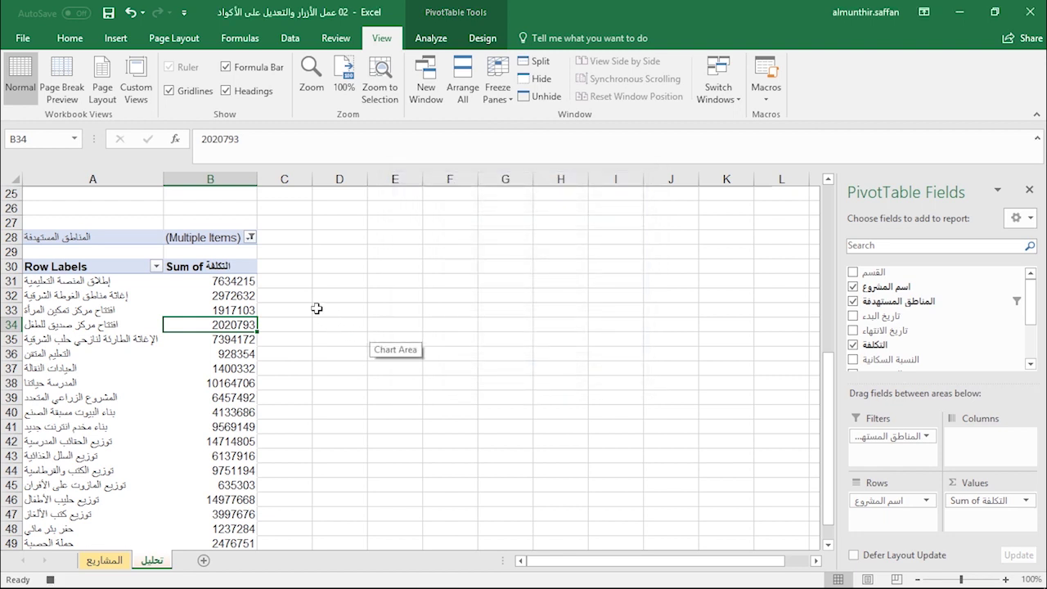
- Reset the المناطق المستهدفة report filter to all items while recording the حلب macro
{"action": "left_click", "coordinate": [251, 238]}
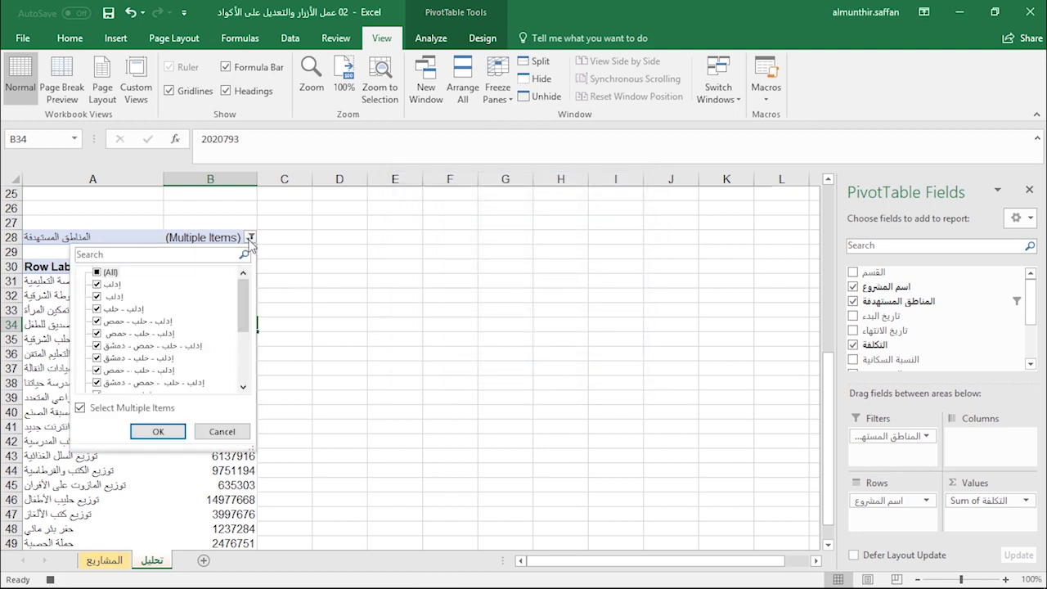
{"action": "left_click", "coordinate": [98, 272]}
{"action": "left_click", "coordinate": [155, 431]}
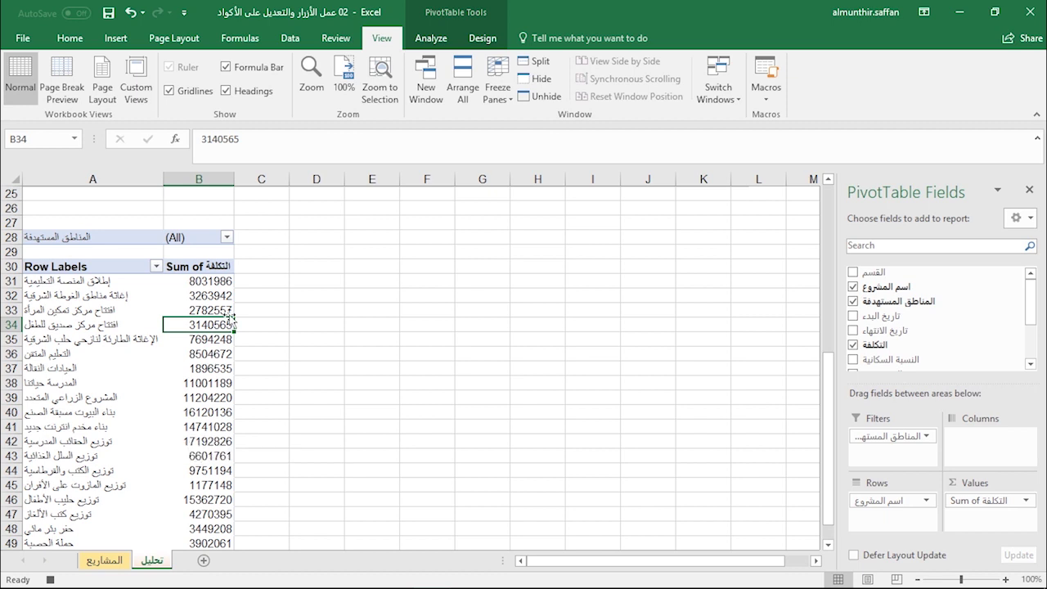
- Filter المناطق المستهدفة to all entries matching حلب and stop recording the macro
{"action": "left_click", "coordinate": [226, 237]}
{"action": "left_click", "coordinate": [163, 254]}
{"action": "type", "text": "حلب"}
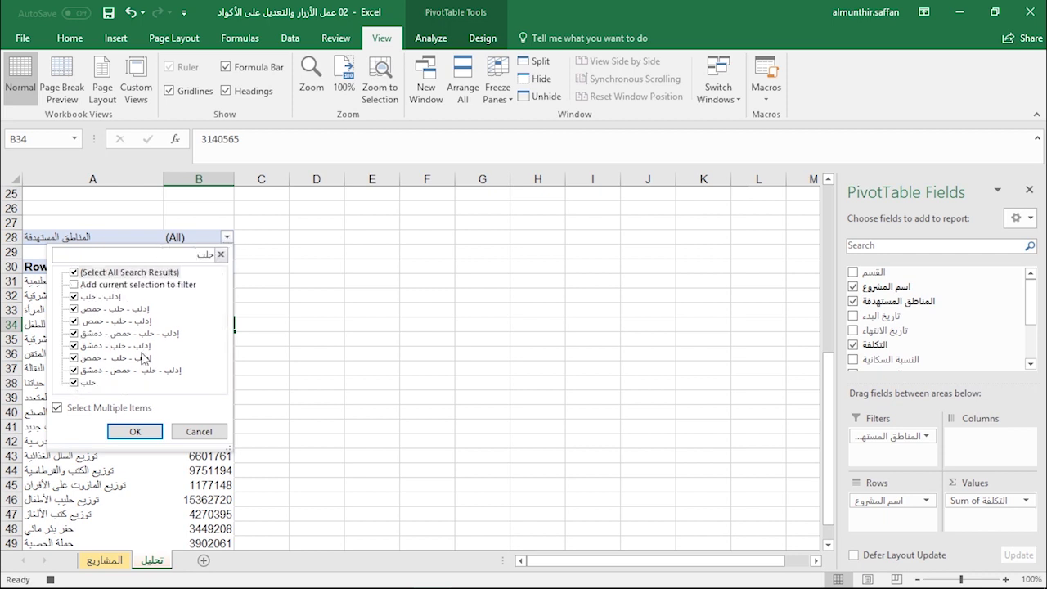
{"action": "left_click", "coordinate": [135, 431]}
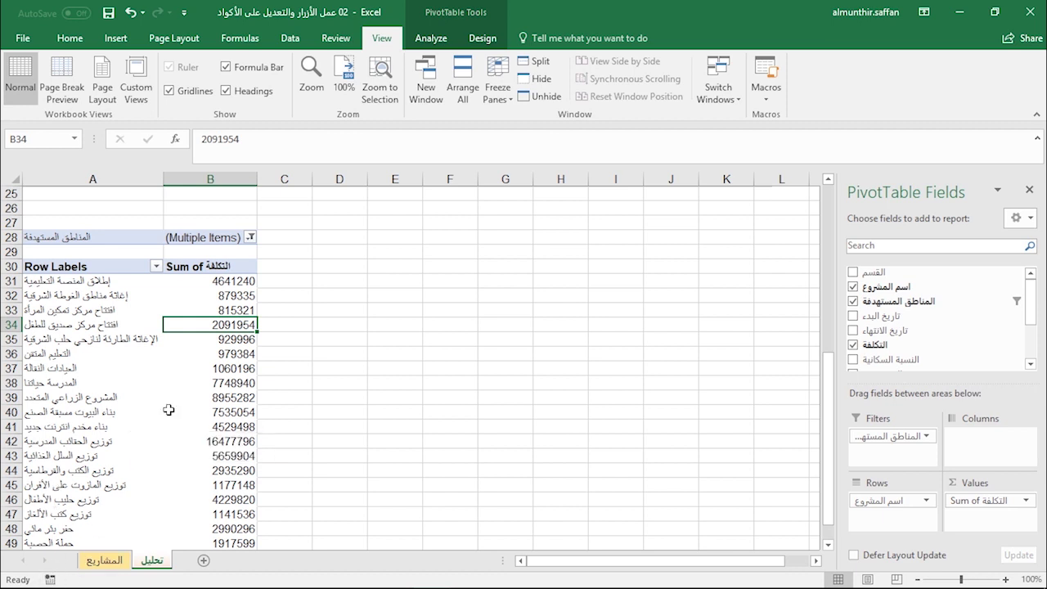
{"action": "mouse_move", "coordinate": [168, 410]}
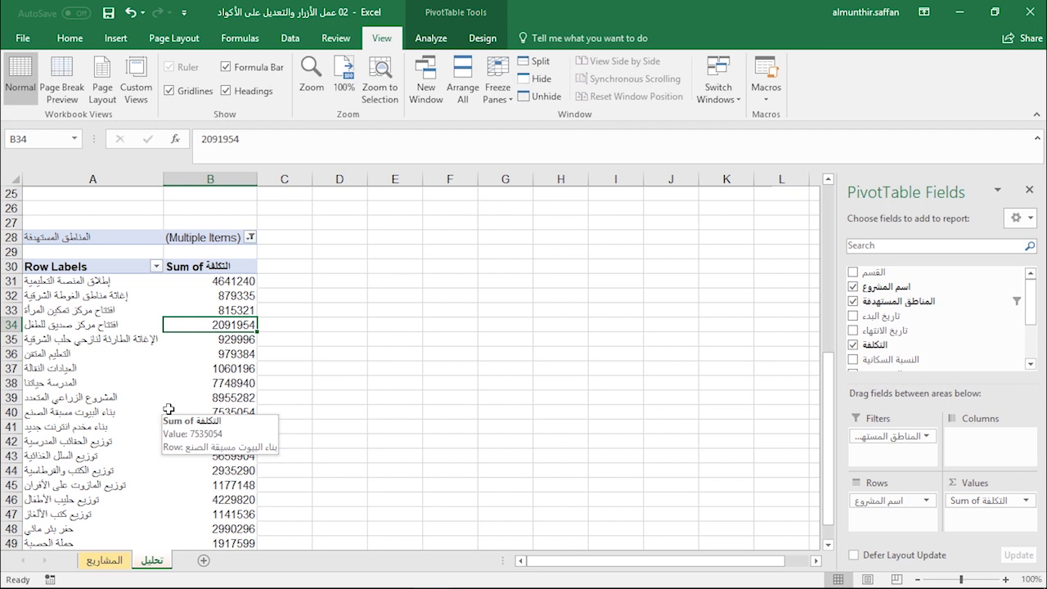
- Start recording a macro named حمص, stored in This Workbook
{"action": "left_click", "coordinate": [50, 579]}
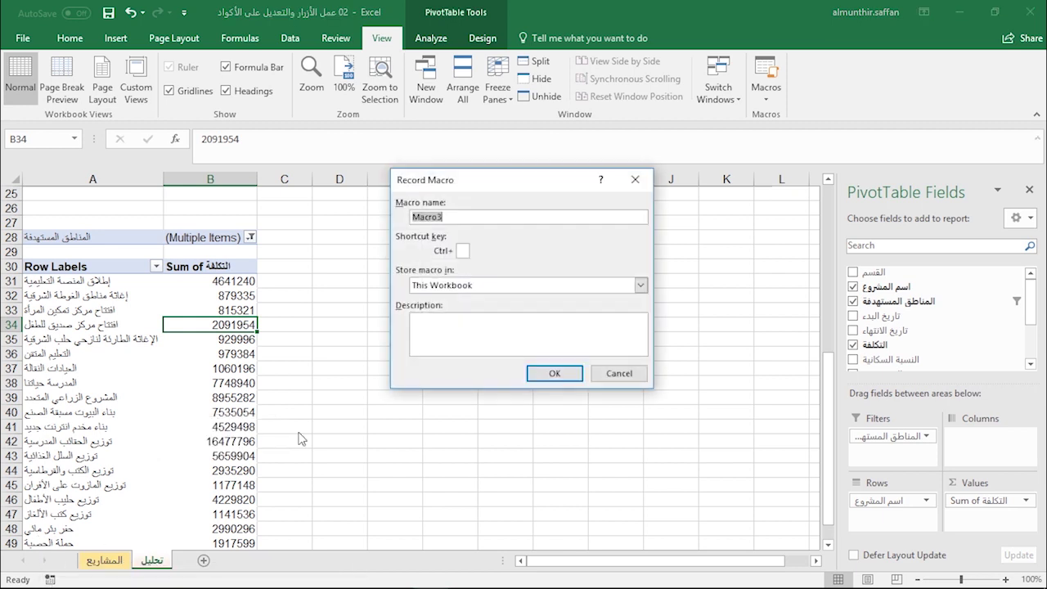
{"action": "type", "text": "ع"}
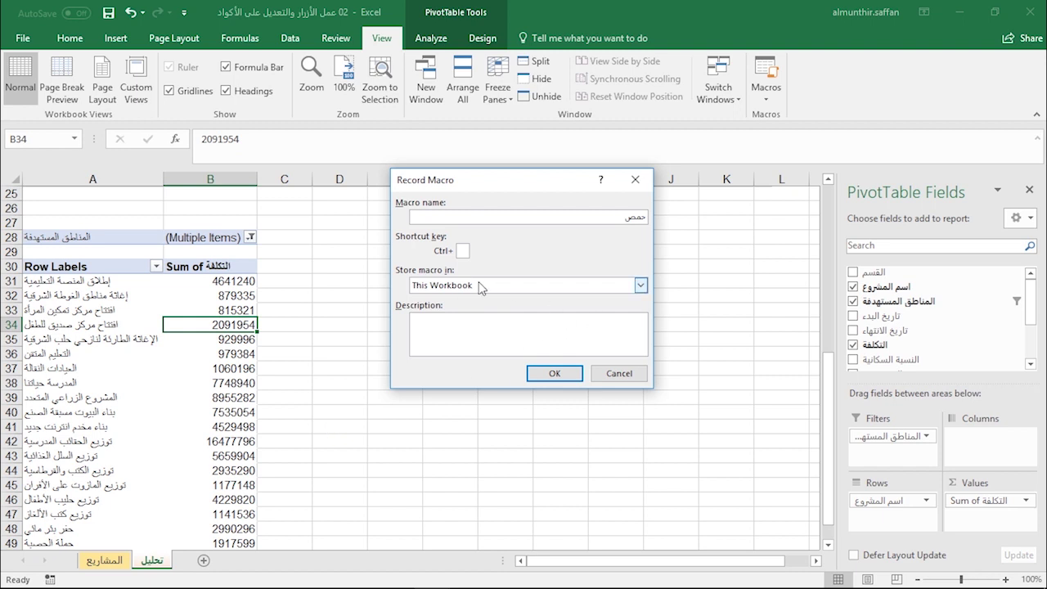
{"action": "left_click", "coordinate": [641, 284]}
{"action": "left_click", "coordinate": [483, 288]}
{"action": "left_click", "coordinate": [554, 373]}
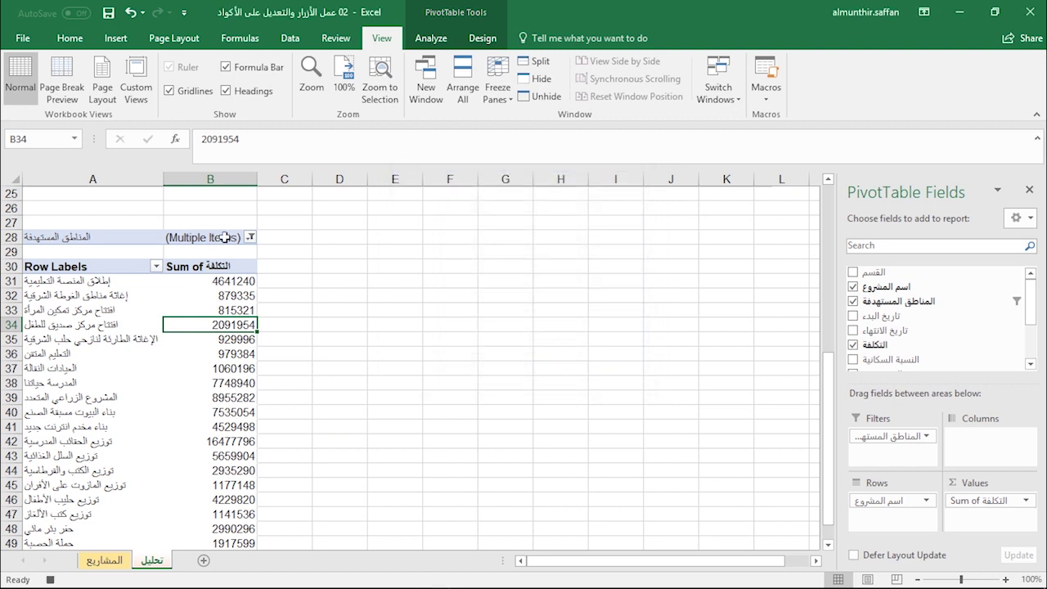
- Reset the المناطق المستهدفة report filter to all items while recording the حمص macro
{"action": "left_click", "coordinate": [250, 237]}
{"action": "left_click", "coordinate": [102, 273]}
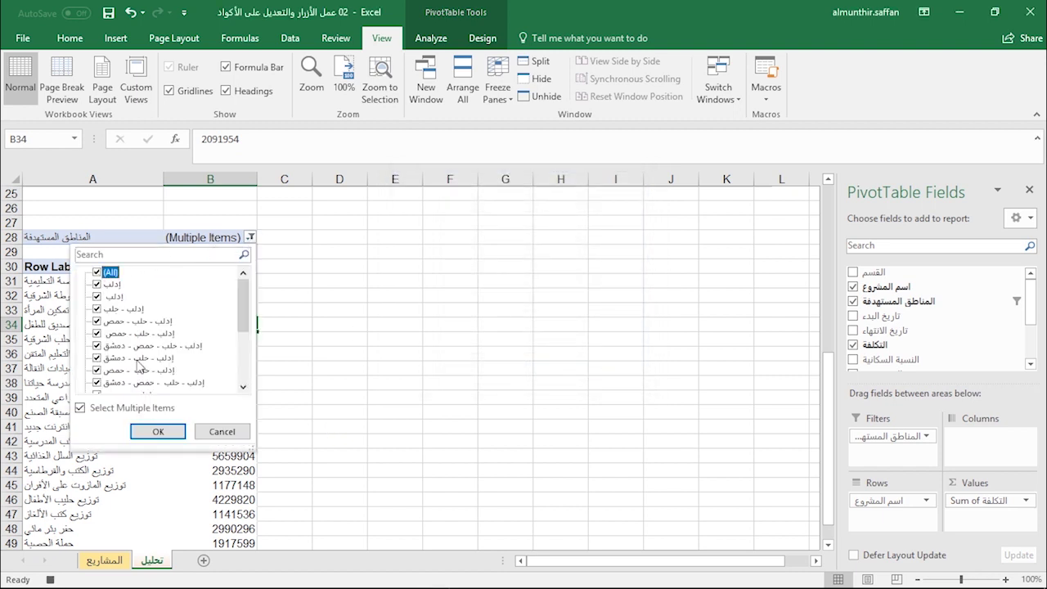
{"action": "left_click", "coordinate": [158, 431]}
- Filter the المناطق المستهدفة report filter to all entries matching حمص
{"action": "left_click", "coordinate": [227, 238]}
{"action": "left_click", "coordinate": [188, 254]}
{"action": "type", "text": "حمص"}
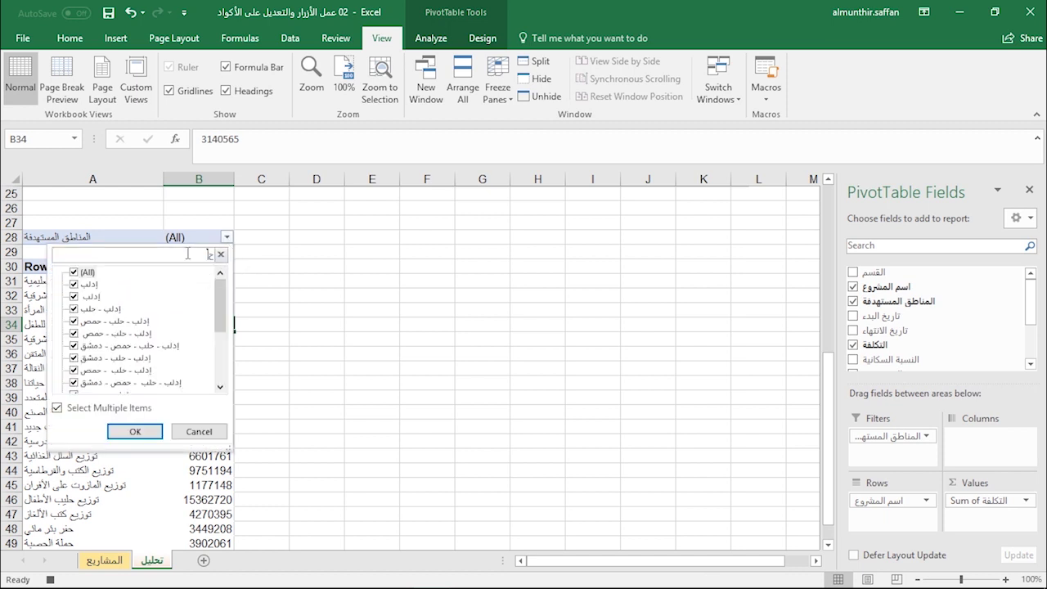
{"action": "left_click", "coordinate": [135, 431]}
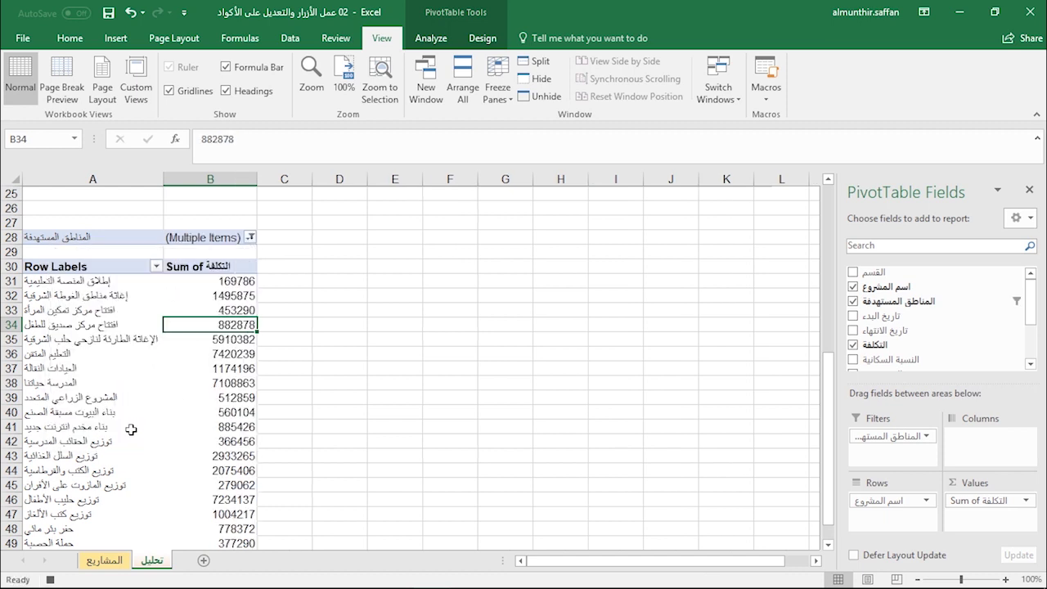
- Stop recording the حمص macro and start recording one named دمشق, stored in This Workbook
{"action": "left_click", "coordinate": [51, 579]}
{"action": "key", "text": "BackSpace"}
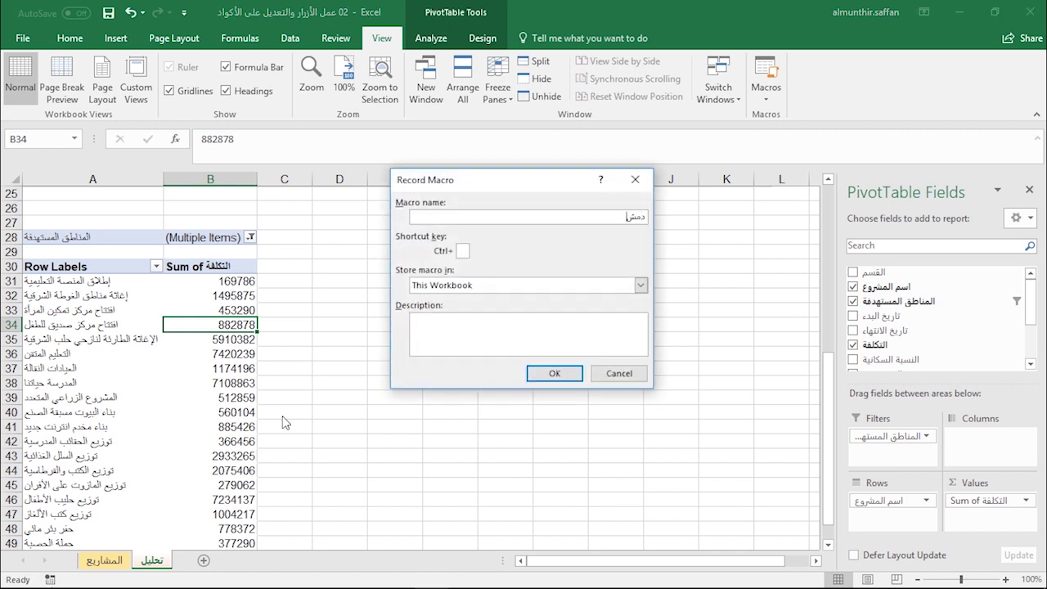
{"action": "left_click", "coordinate": [439, 288]}
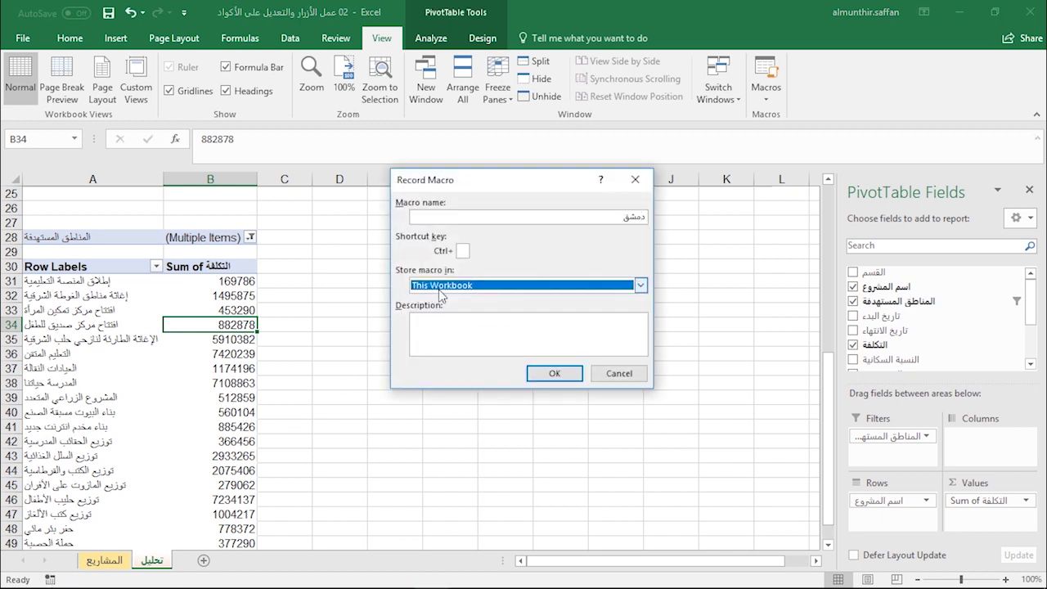
{"action": "left_click", "coordinate": [555, 373]}
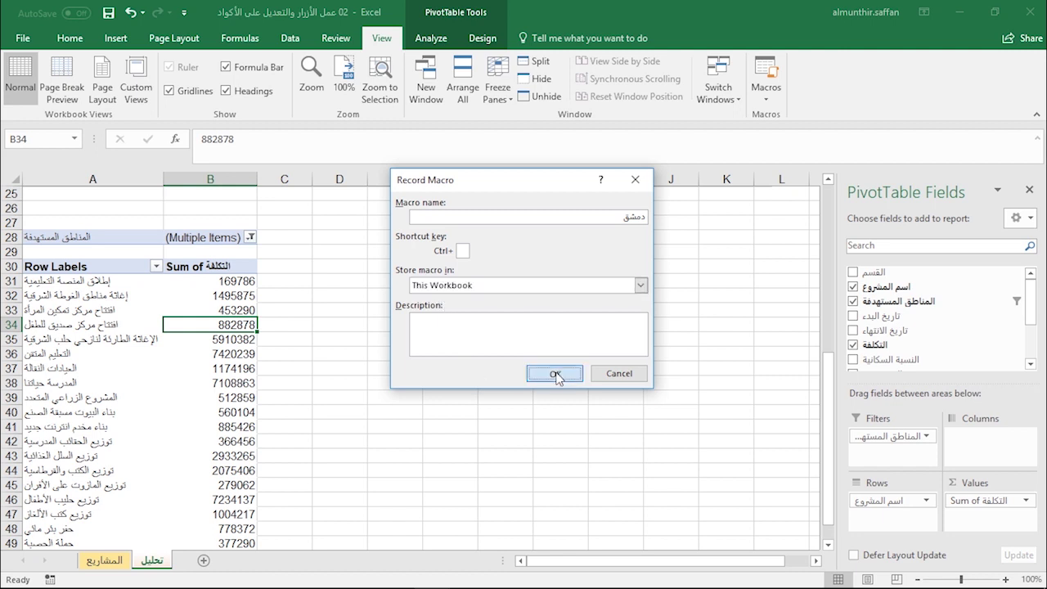
- Reset the المناطق المستهدفة report filter to all items, filter it to entries matching دم, and stop recording the macro
{"action": "left_click", "coordinate": [250, 238]}
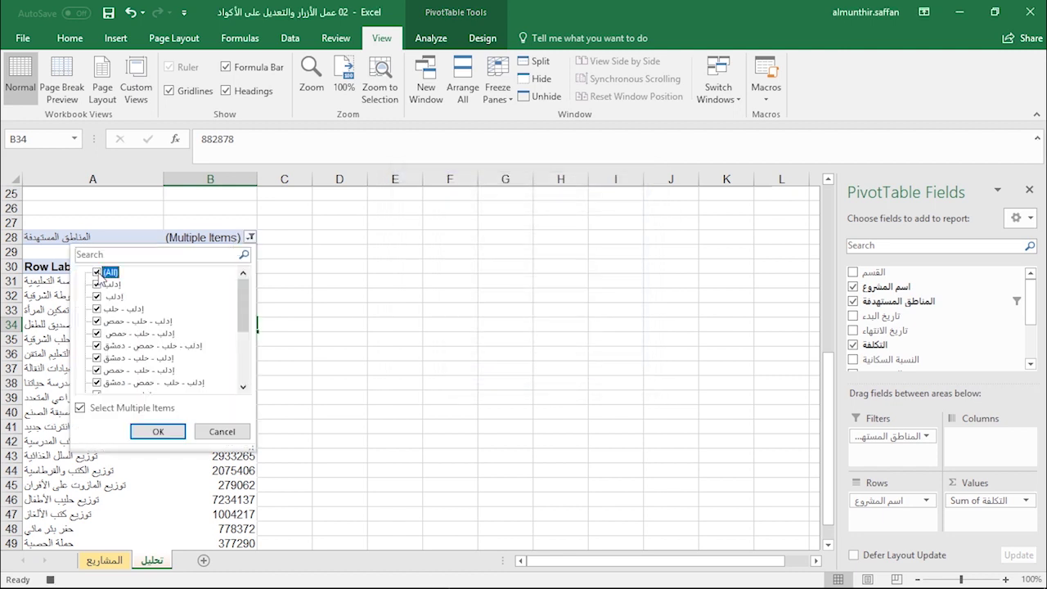
{"action": "left_click", "coordinate": [159, 430]}
{"action": "left_click", "coordinate": [227, 237]}
{"action": "left_click", "coordinate": [204, 254]}
{"action": "type", "text": "دم"}
{"action": "left_click", "coordinate": [135, 431]}
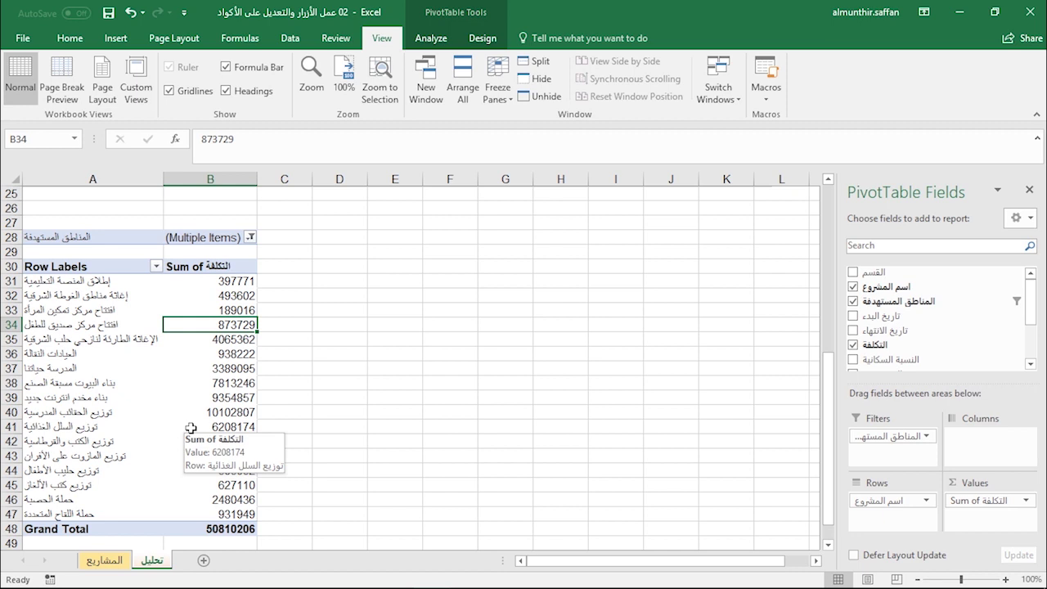
- Start recording a macro named Clear_Filters, stored in This Workbook
{"action": "left_click", "coordinate": [50, 579]}
{"action": "type", "text": "Clear_Filters"}
{"action": "left_click", "coordinate": [543, 286]}
{"action": "left_click", "coordinate": [543, 319]}
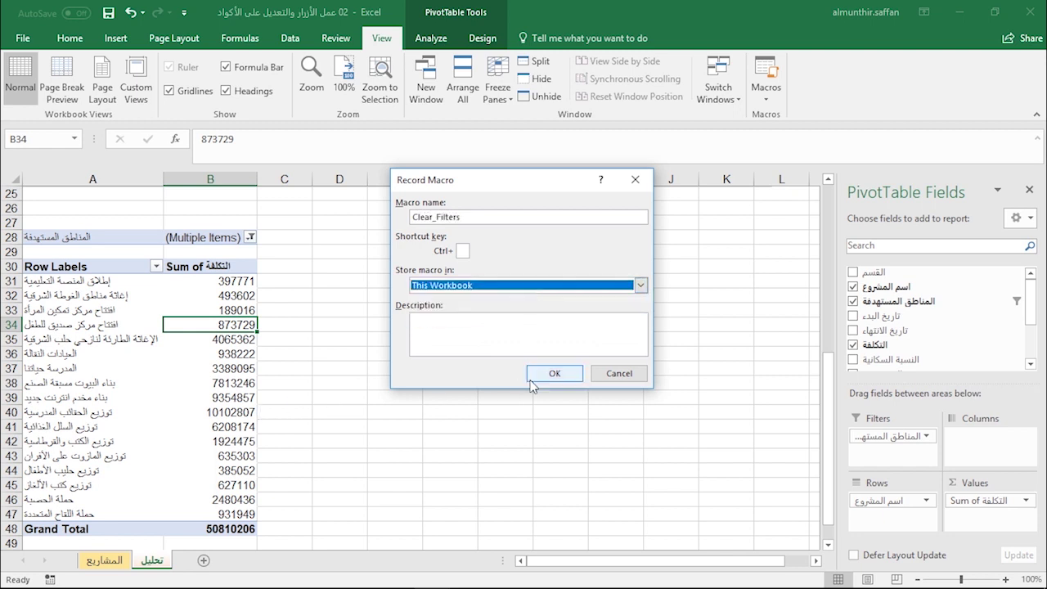
{"action": "left_click", "coordinate": [552, 372]}
- Reset the المناطق المستهدفة report filter to all items and stop recording the Clear_Filters macro
{"action": "left_click", "coordinate": [250, 237]}
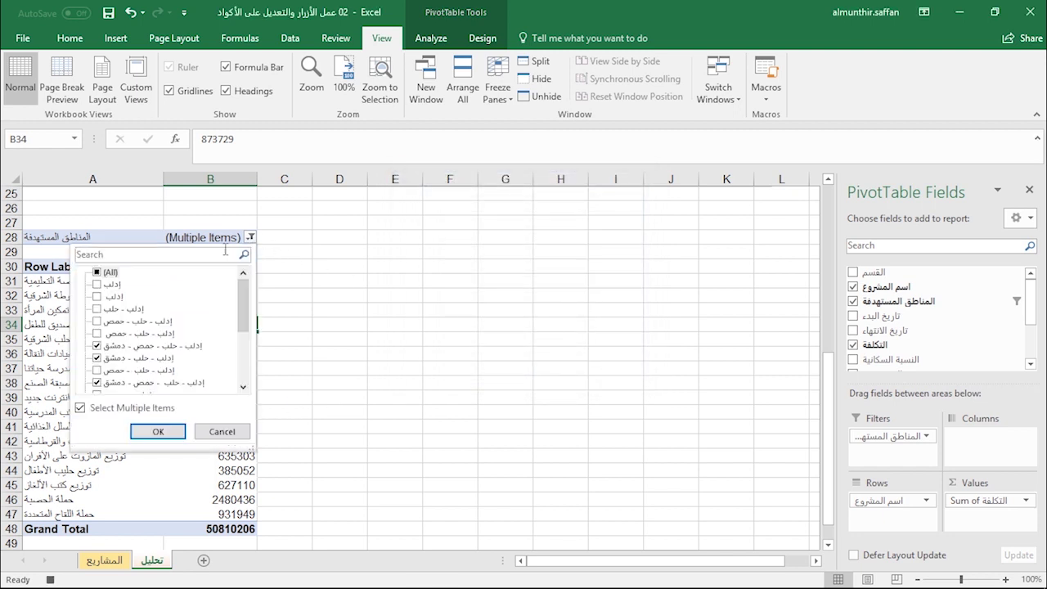
{"action": "left_click", "coordinate": [97, 273]}
{"action": "left_click", "coordinate": [158, 431]}
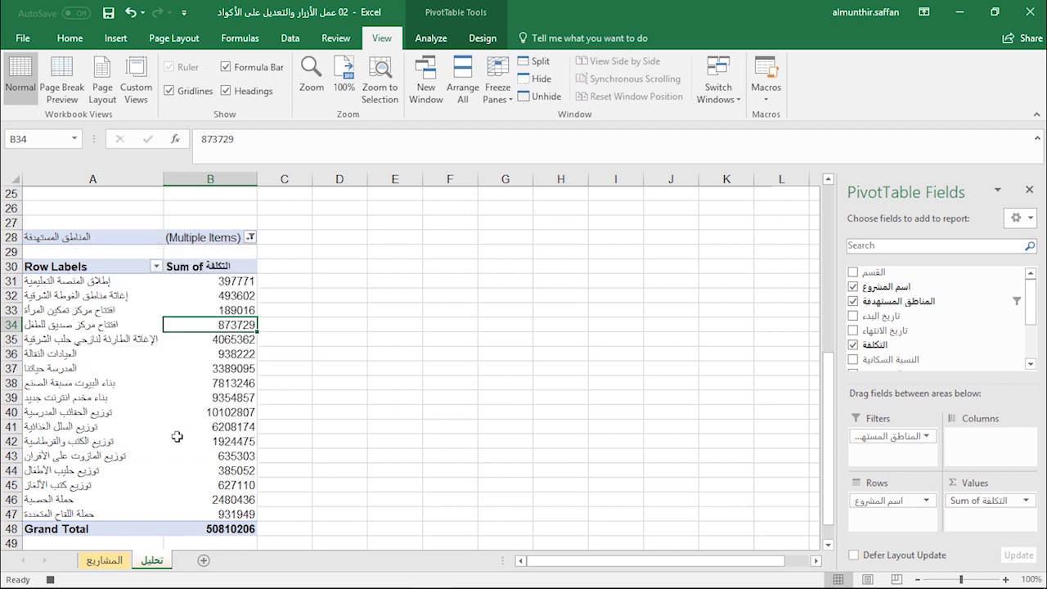
{"action": "left_click", "coordinate": [49, 579]}
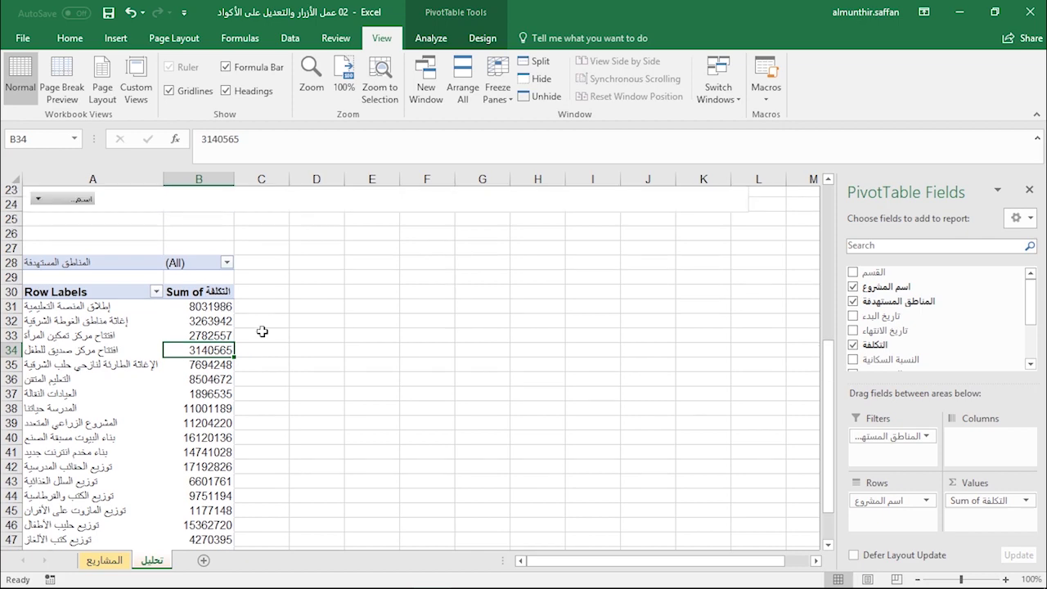
- Move the التكلفة chart slightly down to sit clear of the القسم slicer, and deselect it
{"action": "scroll", "coordinate": [261, 331], "scroll_direction": "up", "scroll_amount": 8}
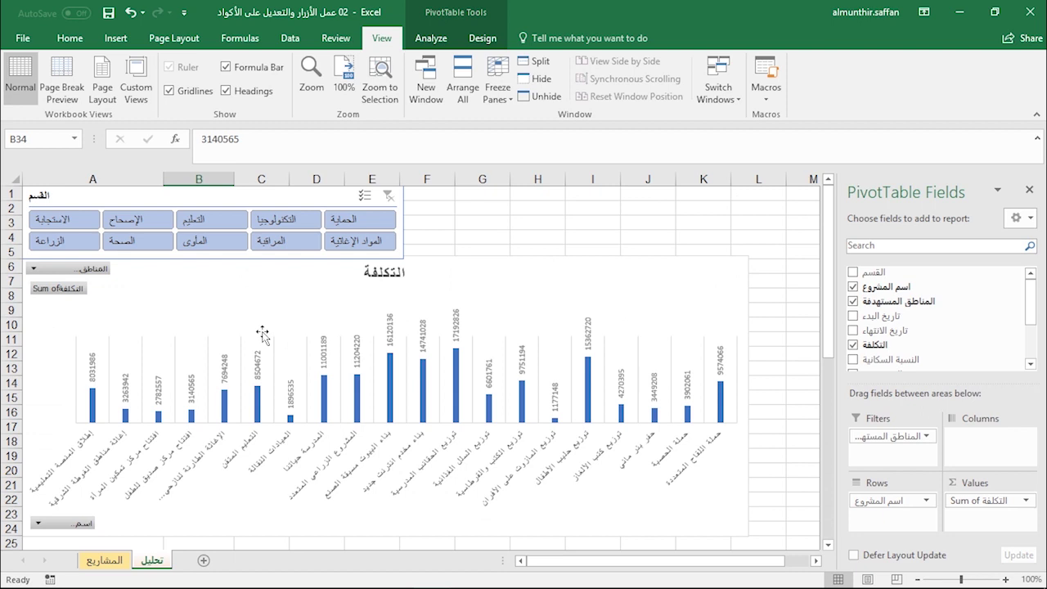
{"action": "left_click", "coordinate": [554, 257]}
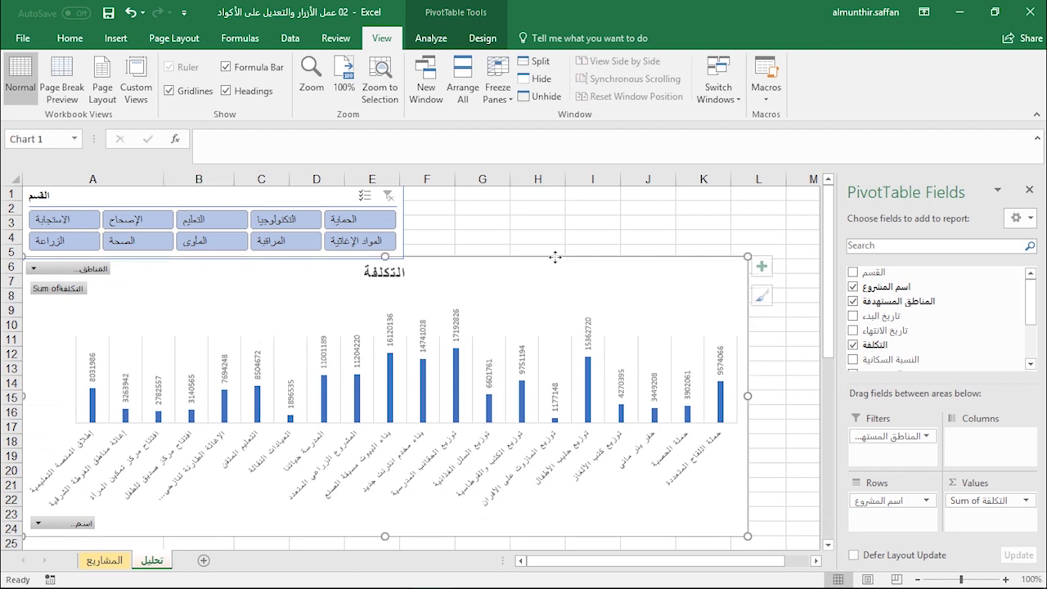
{"action": "left_click_drag", "start_coordinate": [554, 257], "coordinate": [554, 263]}
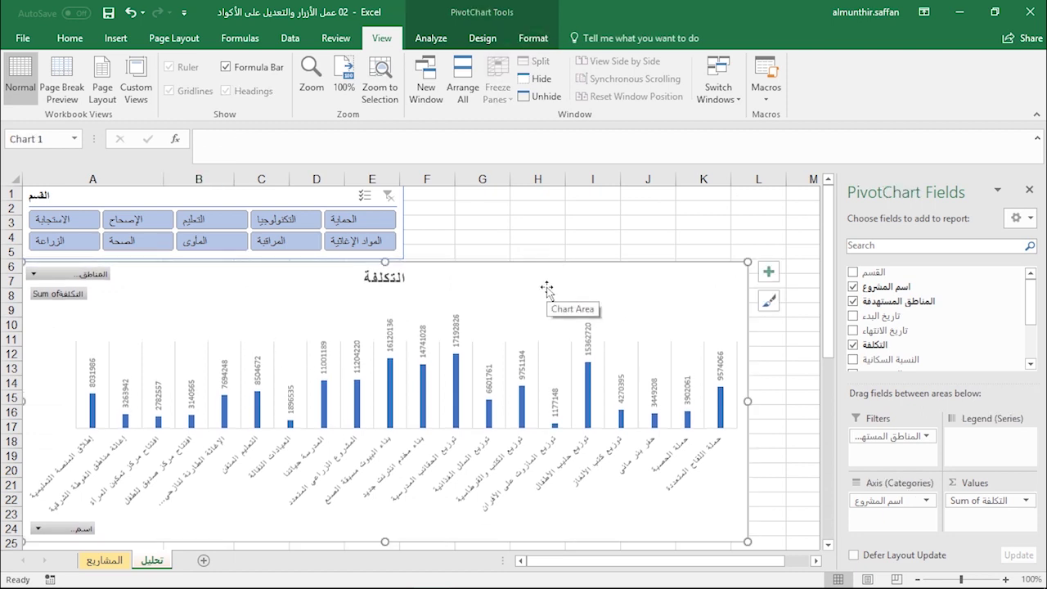
{"action": "left_click", "coordinate": [526, 238]}
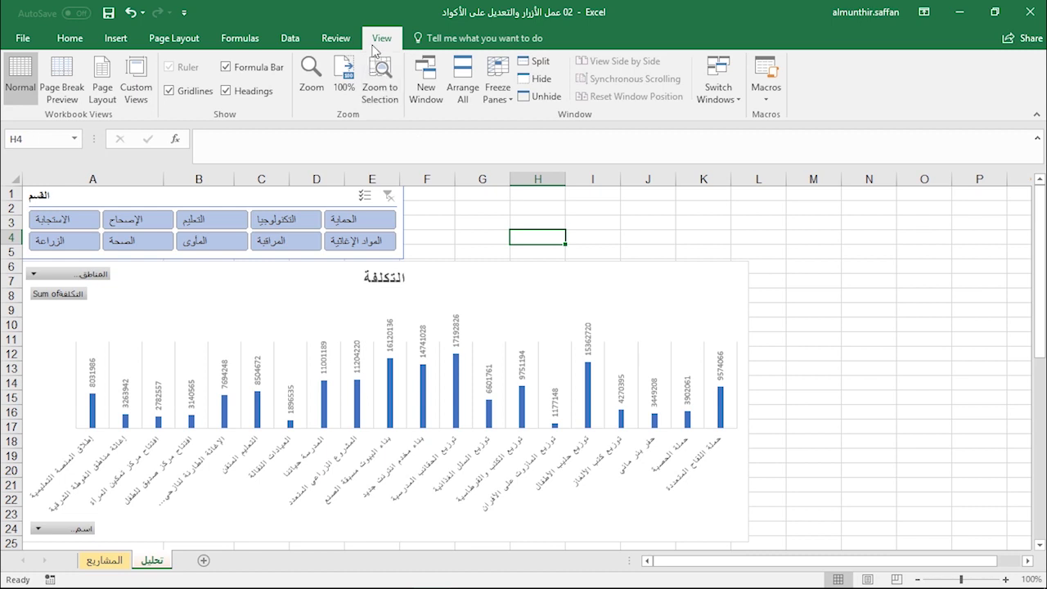
- Customize the ribbon to include the Developer tab
{"action": "right_click", "coordinate": [300, 42]}
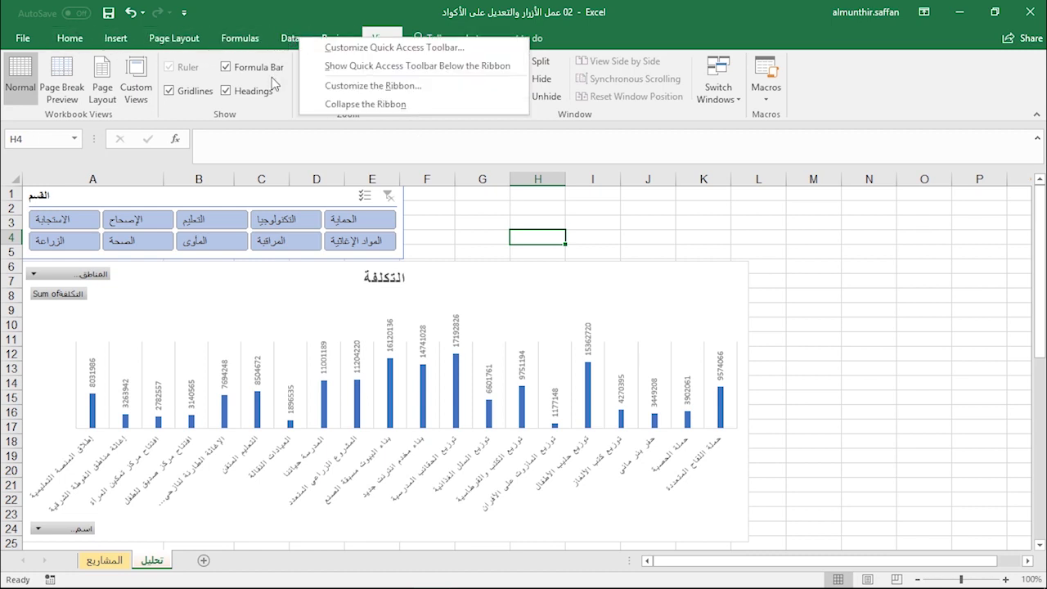
{"action": "left_click", "coordinate": [419, 87]}
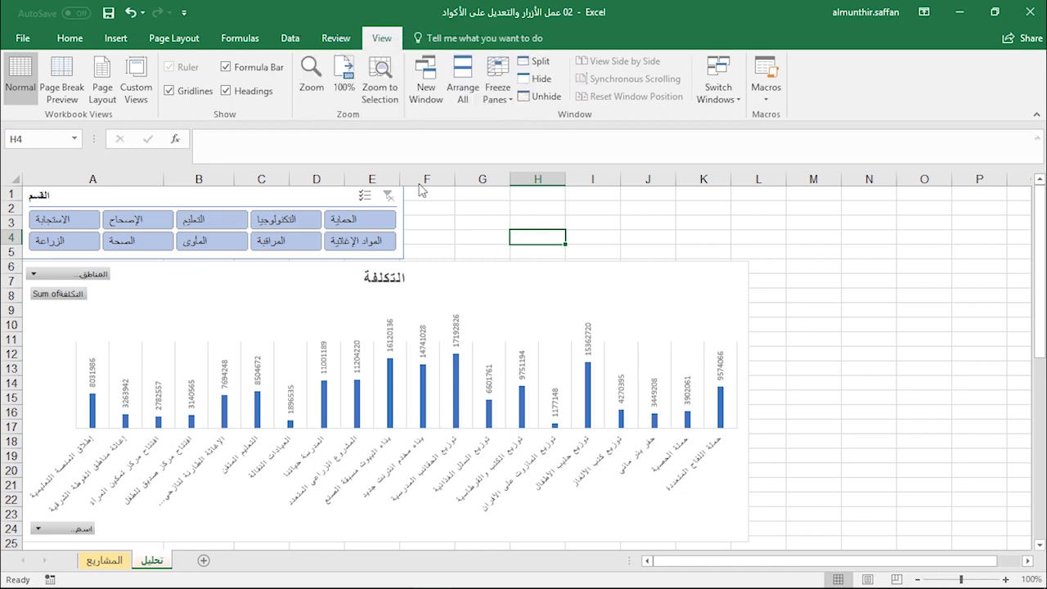
{"action": "left_click", "coordinate": [620, 355]}
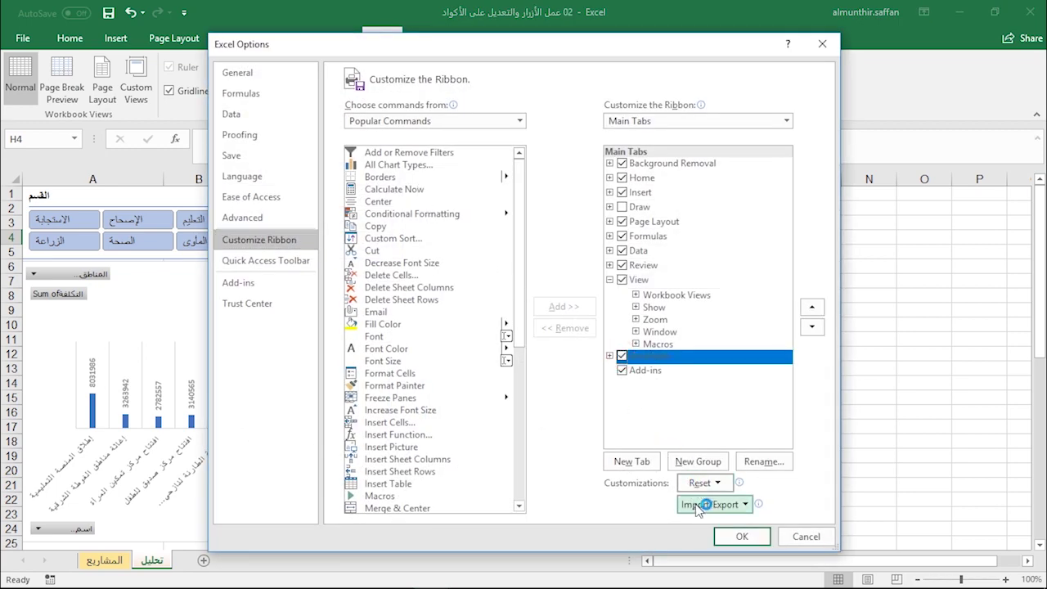
{"action": "left_click", "coordinate": [738, 535]}
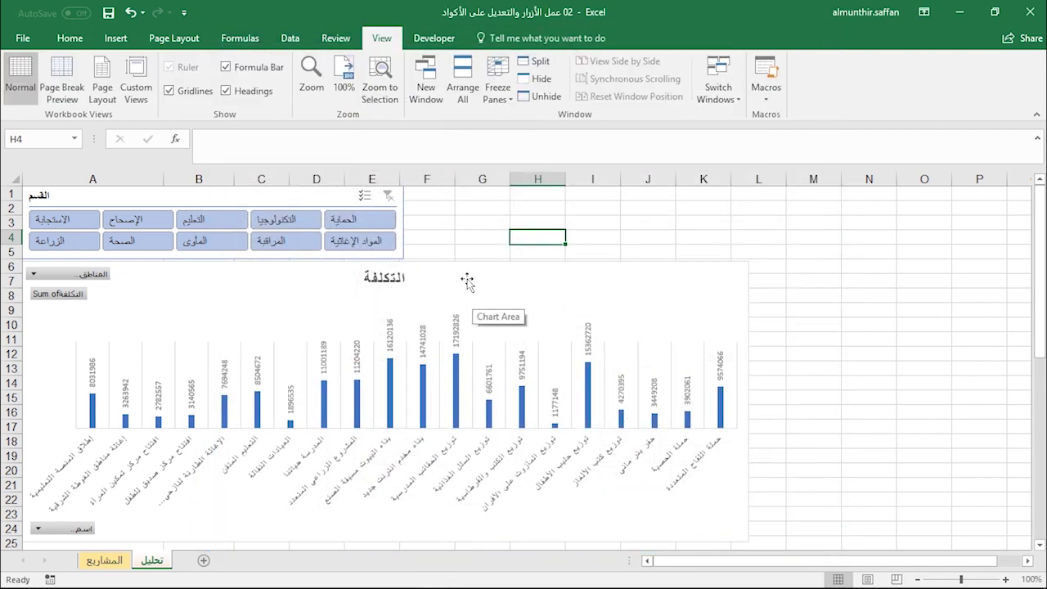
- Draw a form control button over cells K2:L4 and assign the إدلب macro to it
{"action": "left_click", "coordinate": [434, 39]}
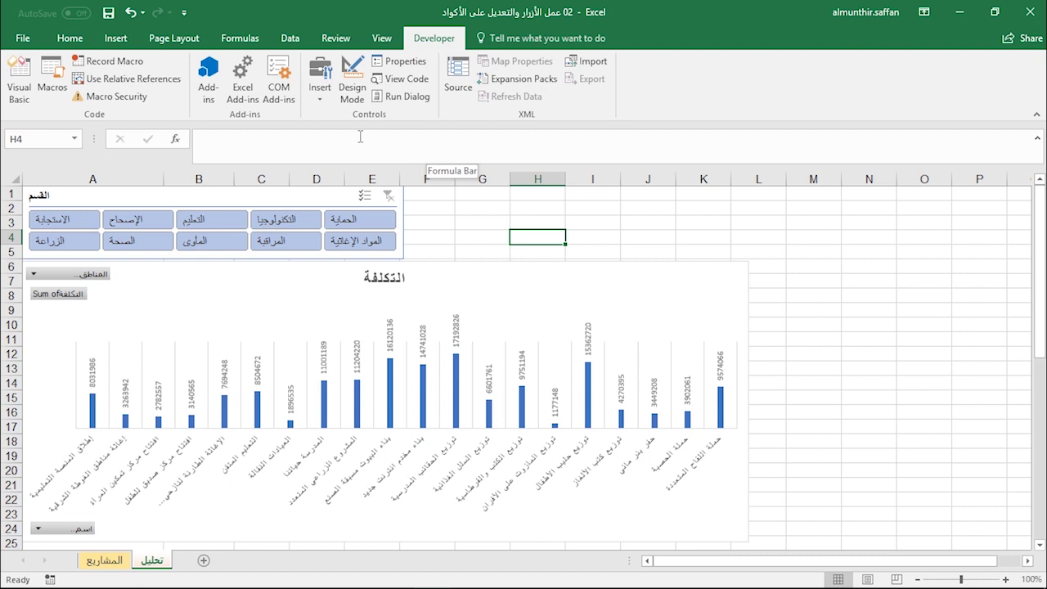
{"action": "left_click", "coordinate": [320, 90]}
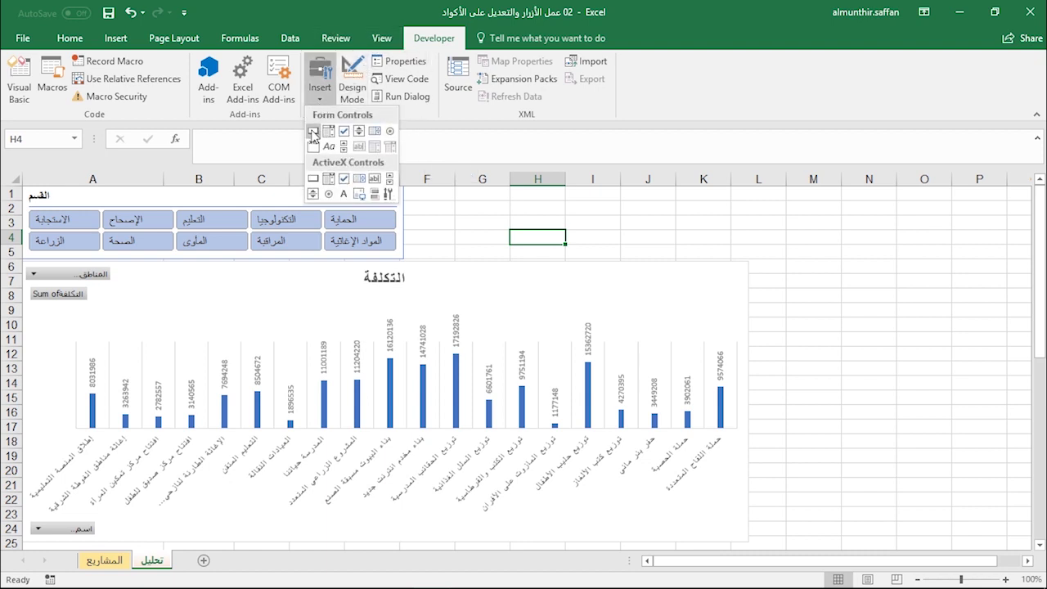
{"action": "left_click", "coordinate": [313, 133]}
{"action": "left_click_drag", "start_coordinate": [681, 205], "coordinate": [781, 242]}
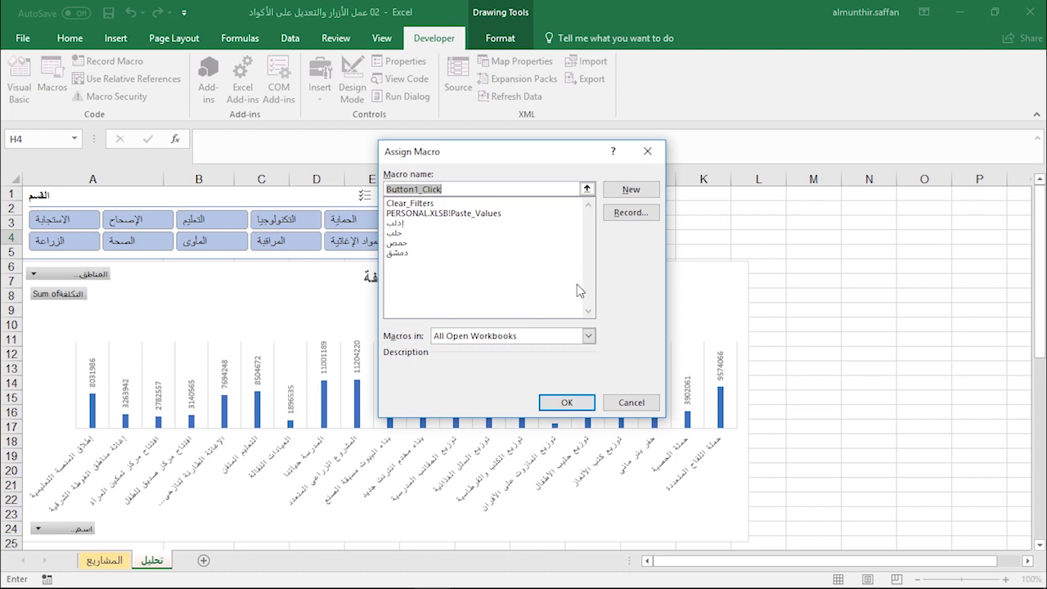
{"action": "left_click", "coordinate": [395, 223]}
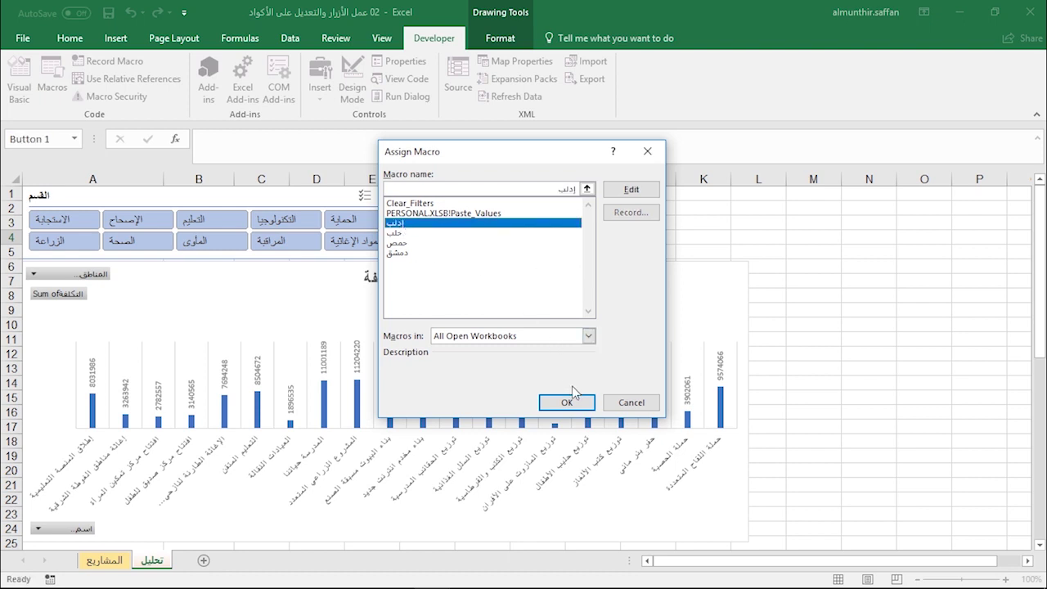
{"action": "left_click", "coordinate": [566, 401]}
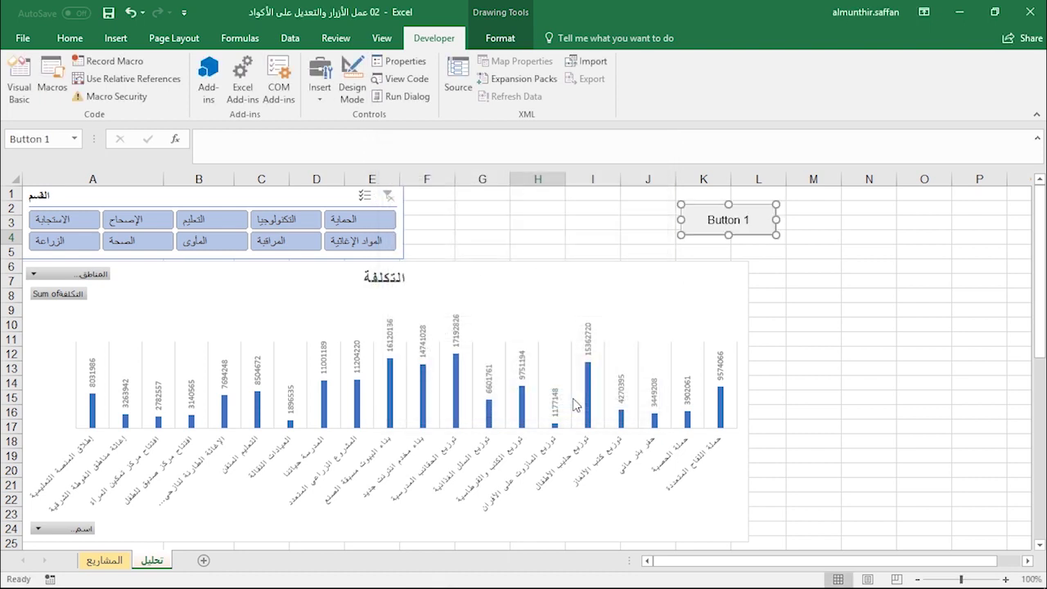
- Replace the first button's label with إدلب
{"action": "right_click", "coordinate": [747, 221]}
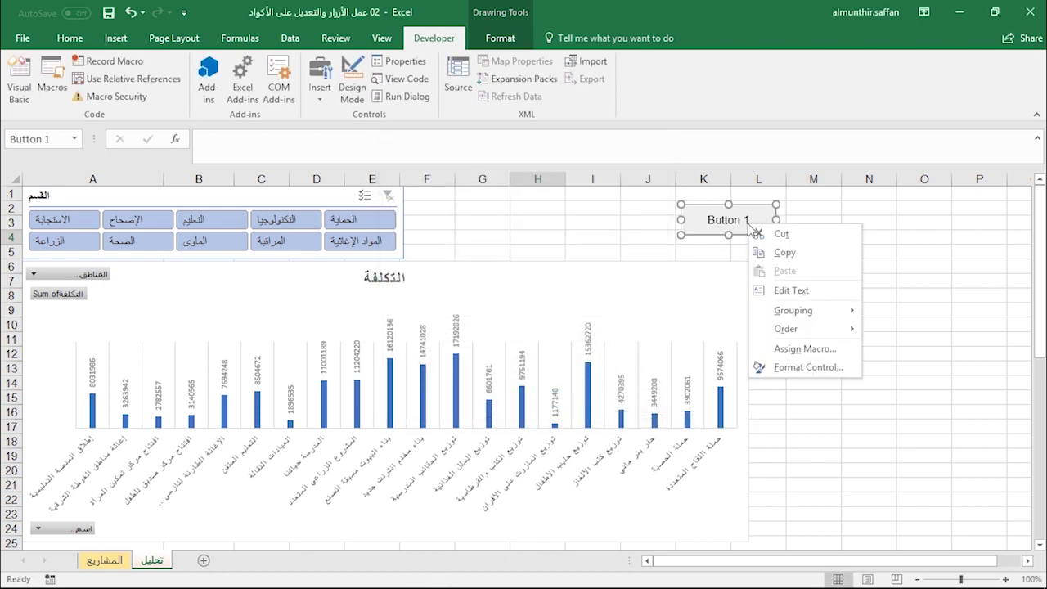
{"action": "left_click", "coordinate": [767, 291]}
{"action": "key", "text": "ctrl+a"}
{"action": "key", "text": "Delete"}
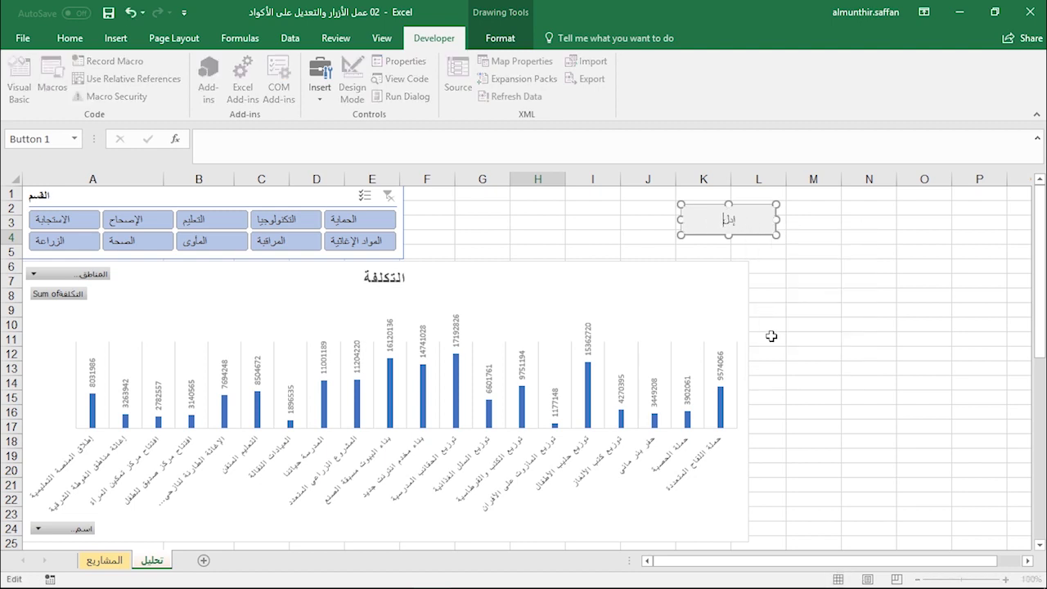
{"action": "left_click", "coordinate": [799, 277]}
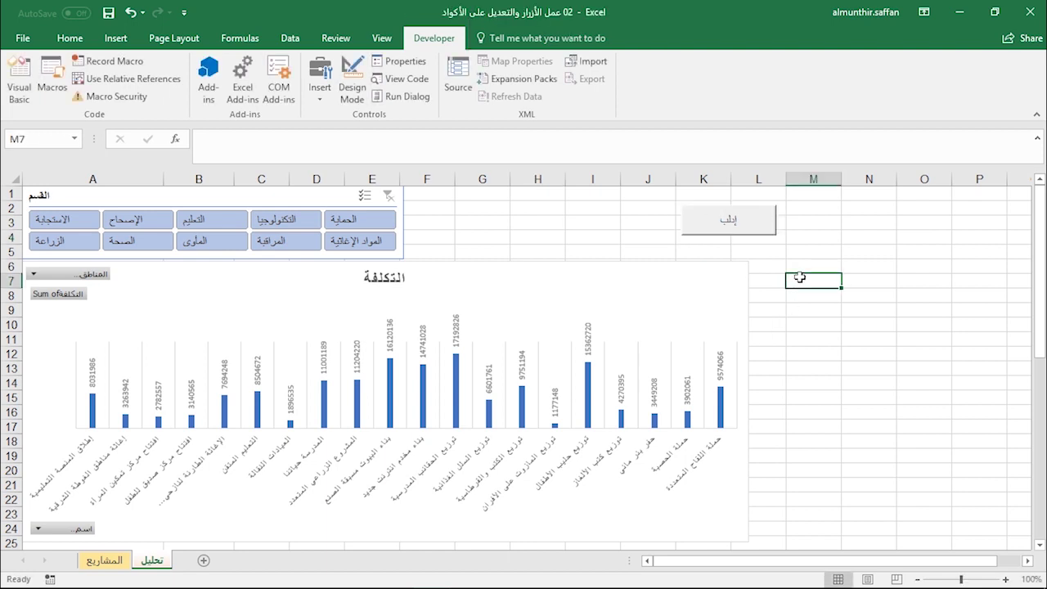
- Draw a second form control button over cells M2:N4 beside the إدلب button and assign the حلب macro
{"action": "left_click", "coordinate": [320, 81]}
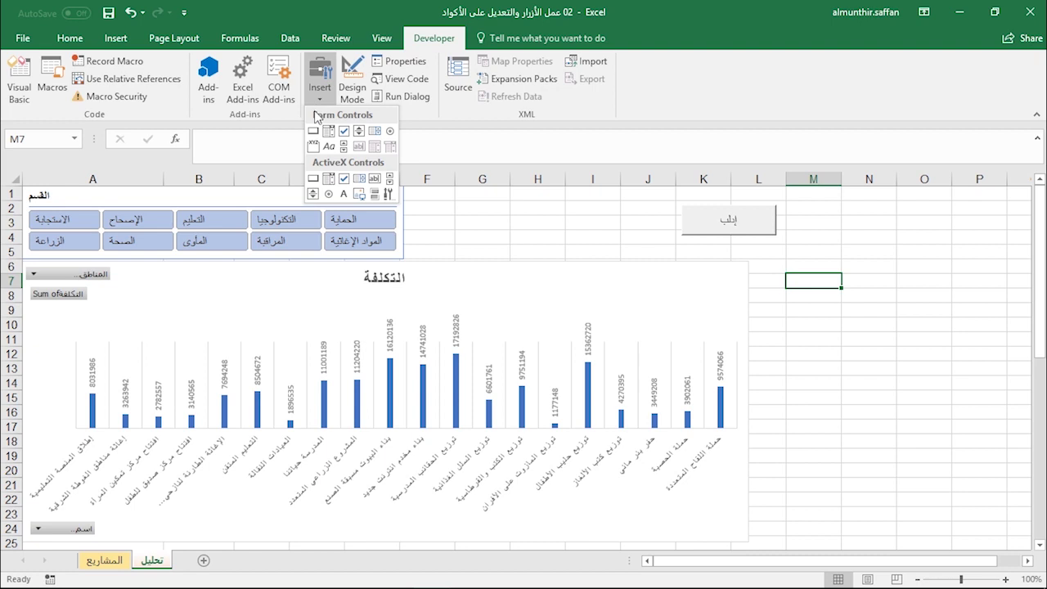
{"action": "left_click", "coordinate": [316, 134]}
{"action": "left_click_drag", "start_coordinate": [792, 206], "coordinate": [906, 244]}
{"action": "left_click", "coordinate": [389, 233]}
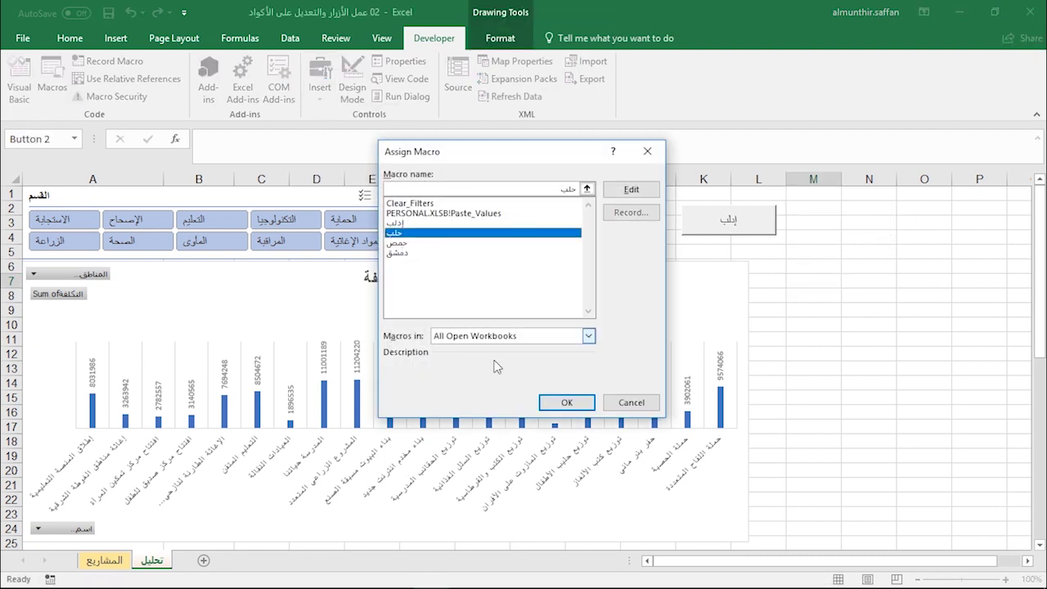
{"action": "left_click", "coordinate": [566, 403]}
- Replace the second button's label with حلب
{"action": "right_click", "coordinate": [833, 226]}
{"action": "left_click", "coordinate": [876, 296]}
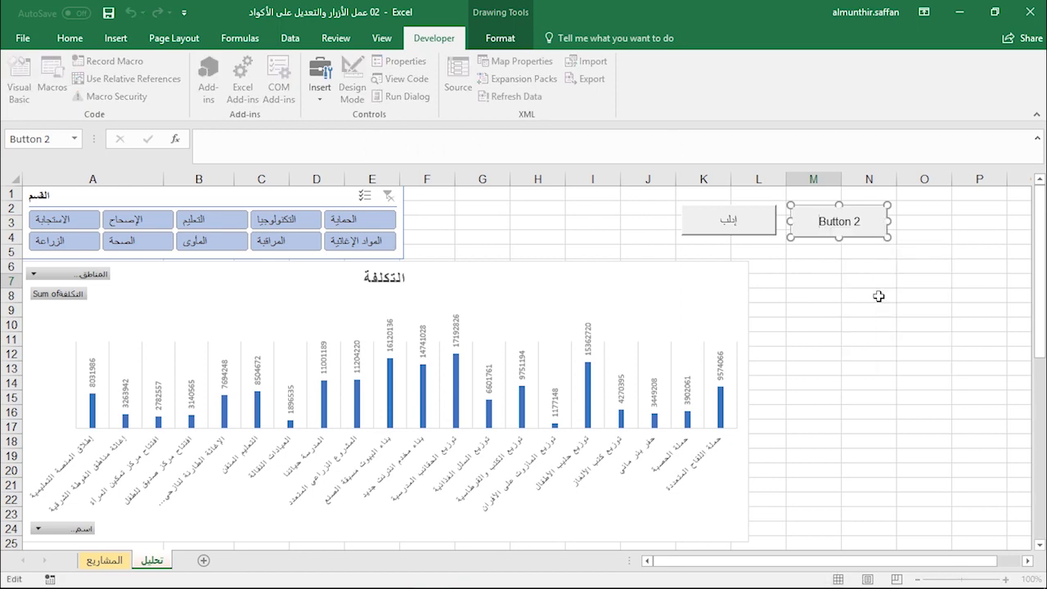
{"action": "left_click", "coordinate": [882, 296]}
{"action": "left_click", "coordinate": [320, 78]}
{"action": "left_click", "coordinate": [314, 132]}
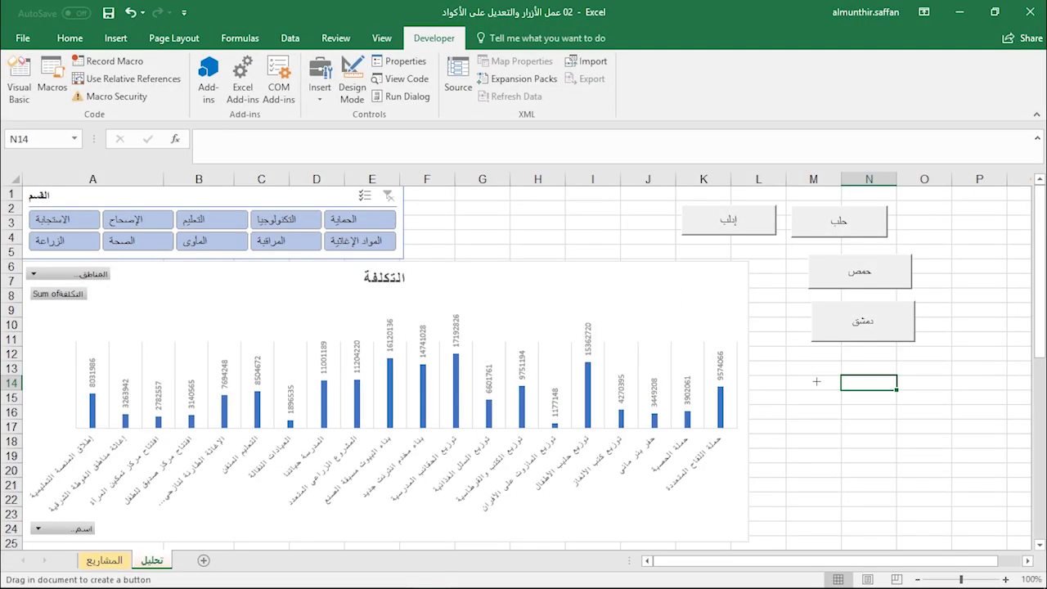
{"action": "key", "text": "Escape"}
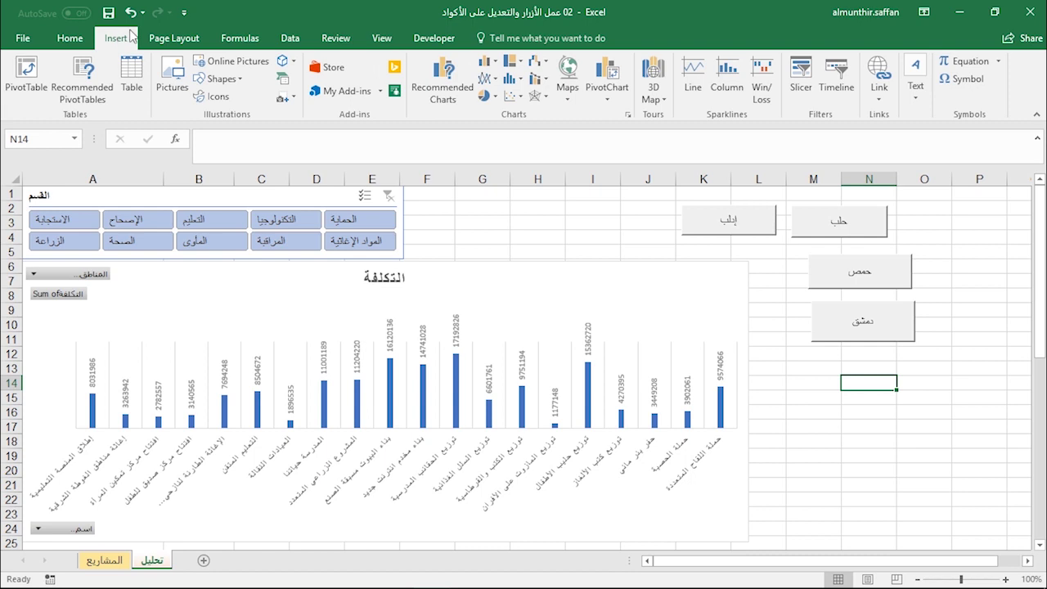
- Draw a rectangle about 4.2 cm wide and 1.9 cm high below the دمشق button and add the text كل المناطق
{"action": "left_click", "coordinate": [232, 79]}
{"action": "left_click", "coordinate": [247, 114]}
{"action": "left_click_drag", "start_coordinate": [794, 360], "coordinate": [918, 415]}
{"action": "right_click", "coordinate": [892, 395]}
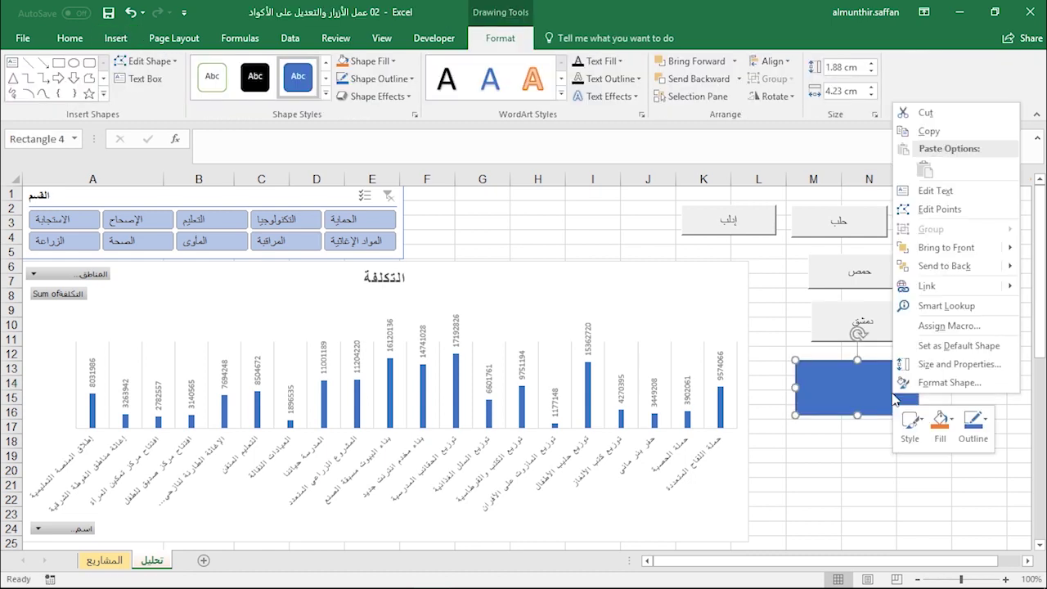
{"action": "left_click", "coordinate": [934, 190]}
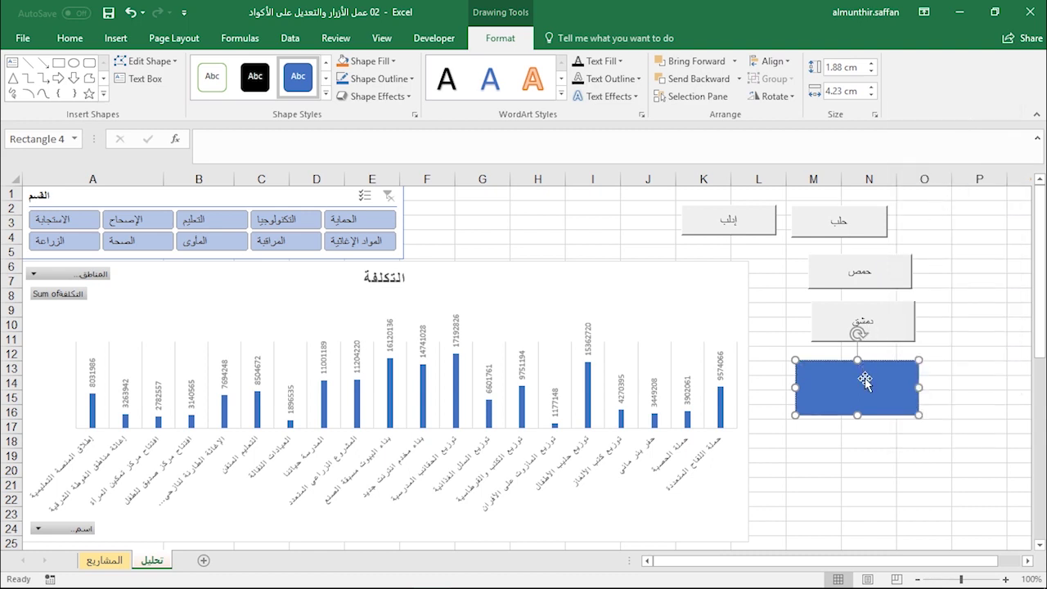
{"action": "type", "text": "كل المناطق"}
- Increase the font size of the rectangle's كل المناطق text to 24
{"action": "key", "text": "ctrl+a"}
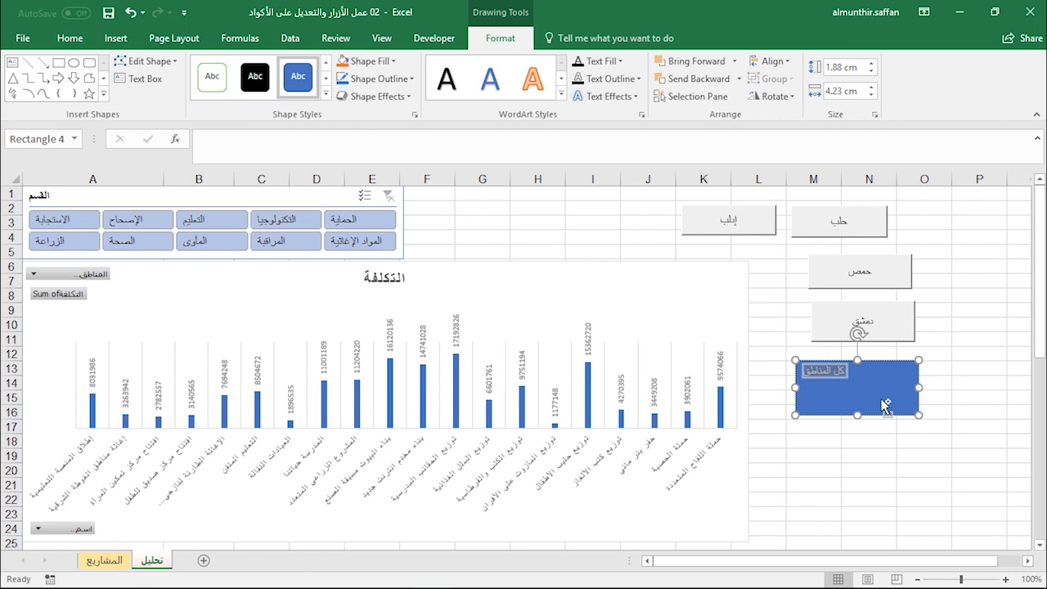
{"action": "left_click", "coordinate": [75, 39]}
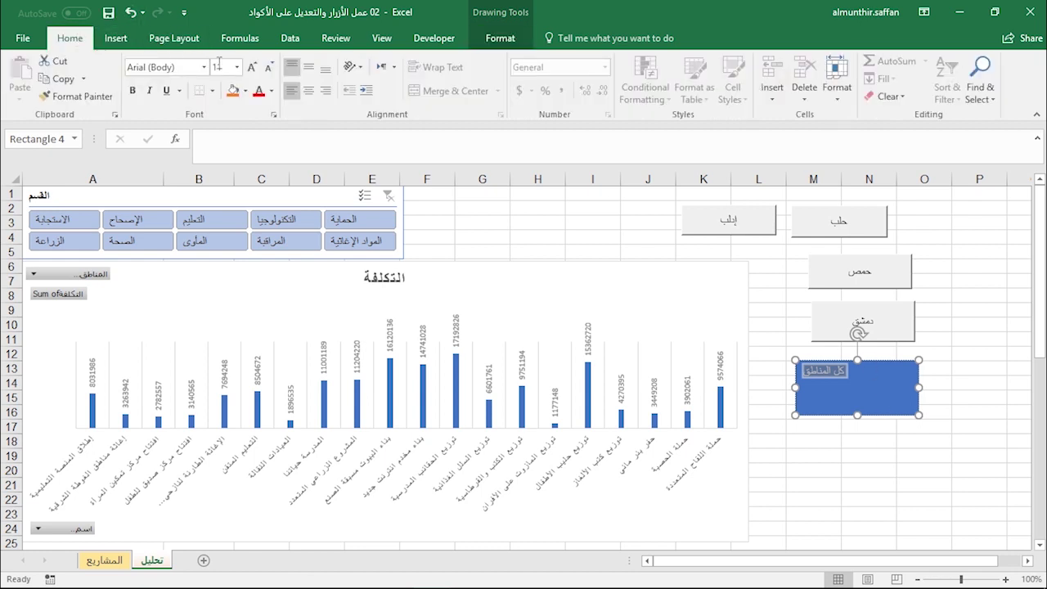
{"action": "left_click", "coordinate": [252, 69]}
{"action": "left_click", "coordinate": [252, 68]}
{"action": "left_click", "coordinate": [252, 69]}
{"action": "left_click", "coordinate": [252, 69]}
{"action": "left_click", "coordinate": [252, 69]}
{"action": "left_click", "coordinate": [252, 69]}
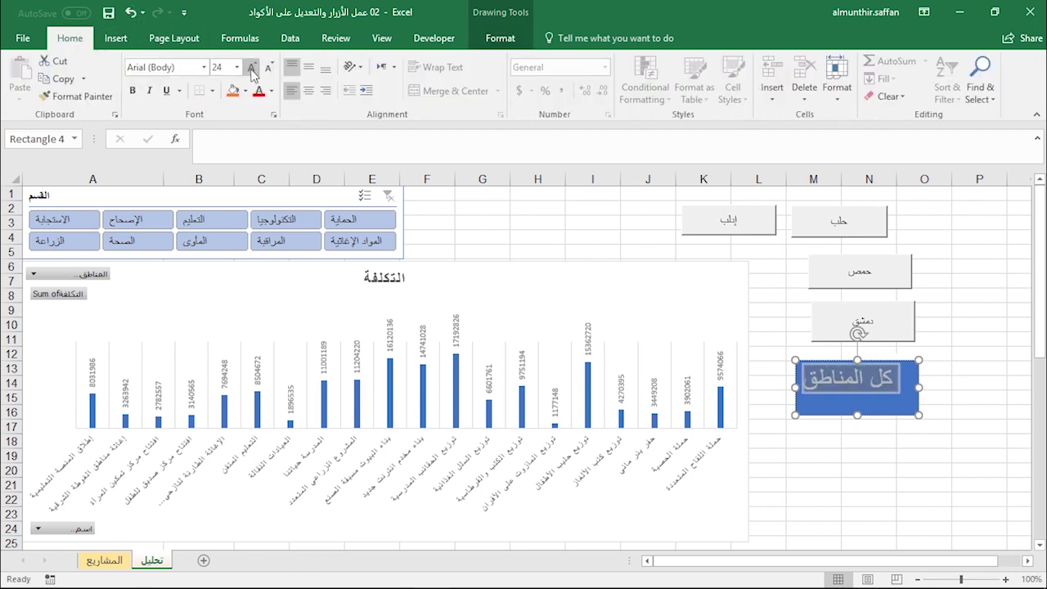
- Center the كل المناطق text horizontally and vertically in its rectangle and apply the intense orange theme style to the shape
{"action": "left_click", "coordinate": [309, 89]}
{"action": "left_click", "coordinate": [308, 67]}
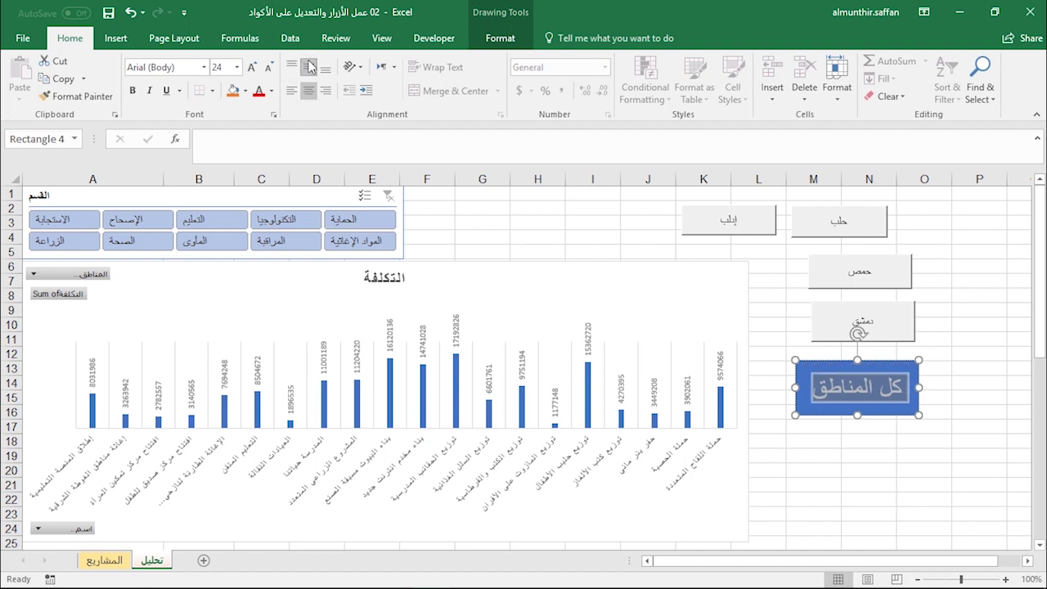
{"action": "left_click", "coordinate": [884, 353]}
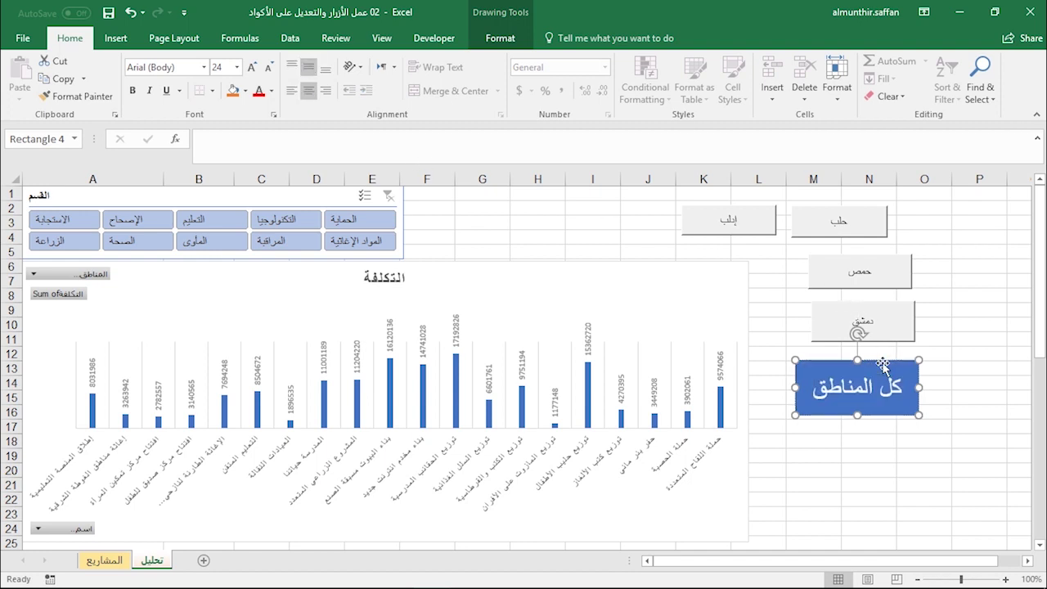
{"action": "left_click", "coordinate": [496, 38]}
{"action": "left_click", "coordinate": [327, 97]}
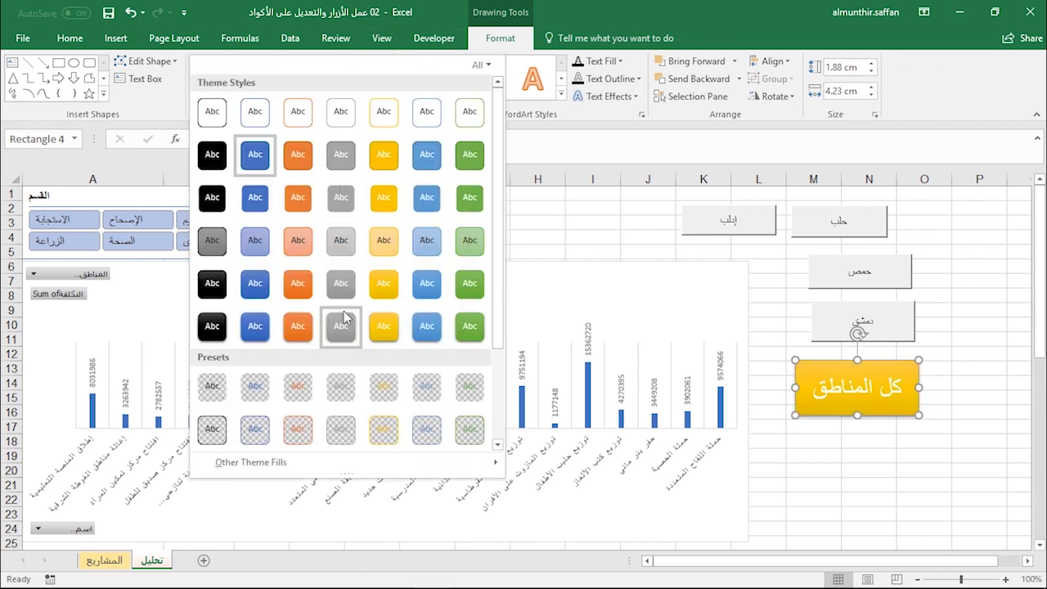
{"action": "left_click", "coordinate": [298, 326]}
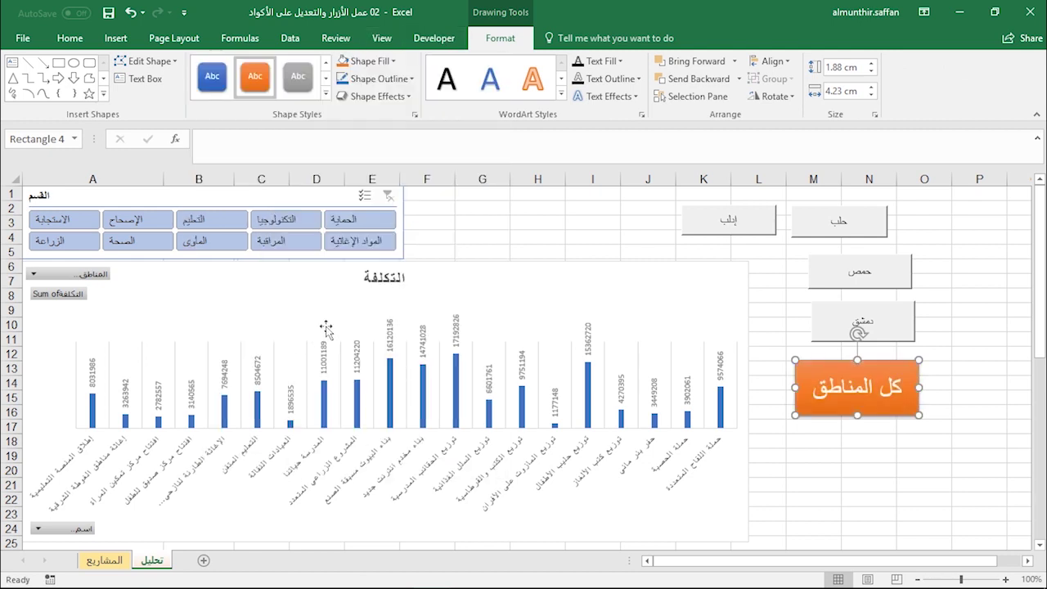
- Assign the Clear_Filters macro to the orange كل المناطق rectangle and deselect the shape
{"action": "right_click", "coordinate": [843, 372]}
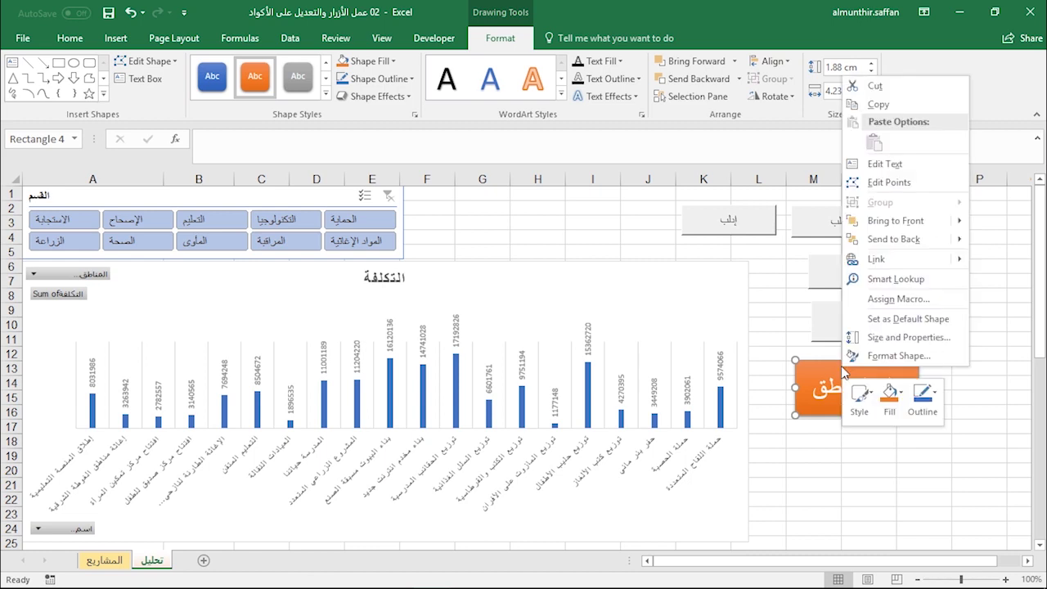
{"action": "left_click", "coordinate": [882, 300]}
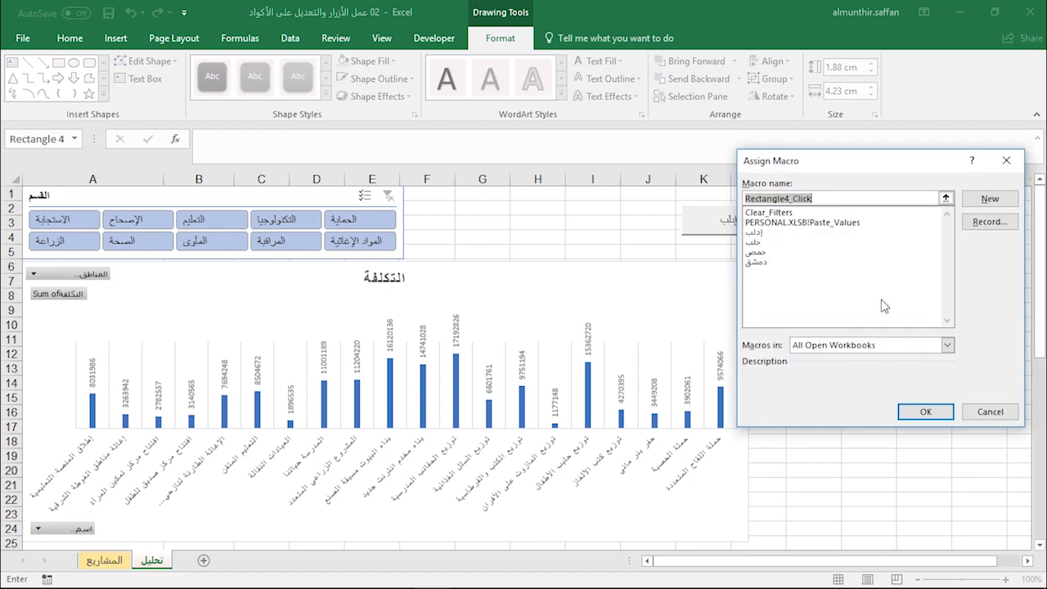
{"action": "left_click", "coordinate": [770, 213]}
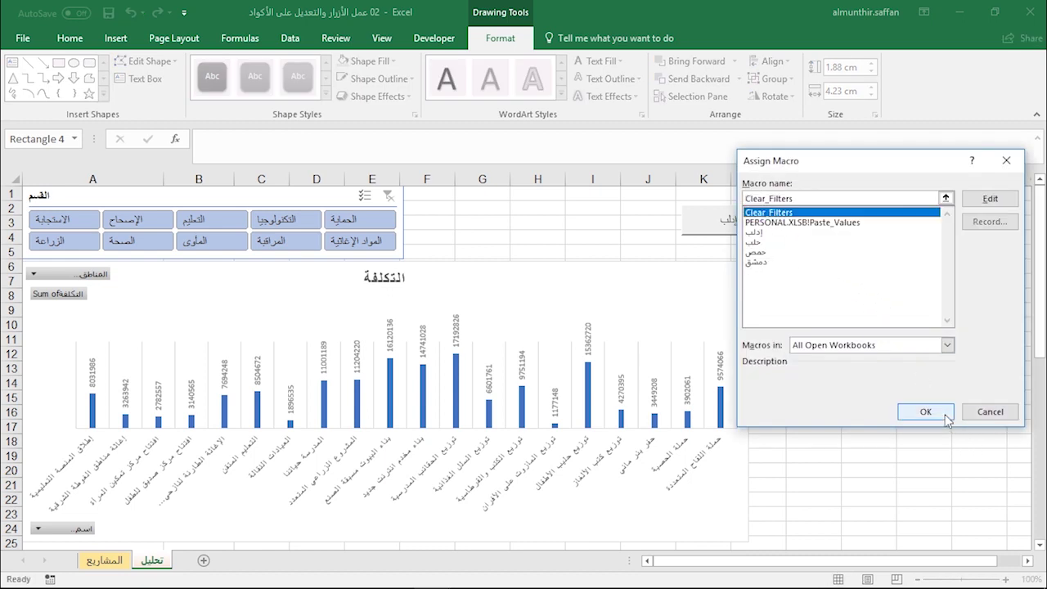
{"action": "left_click", "coordinate": [945, 415]}
{"action": "left_click", "coordinate": [934, 400]}
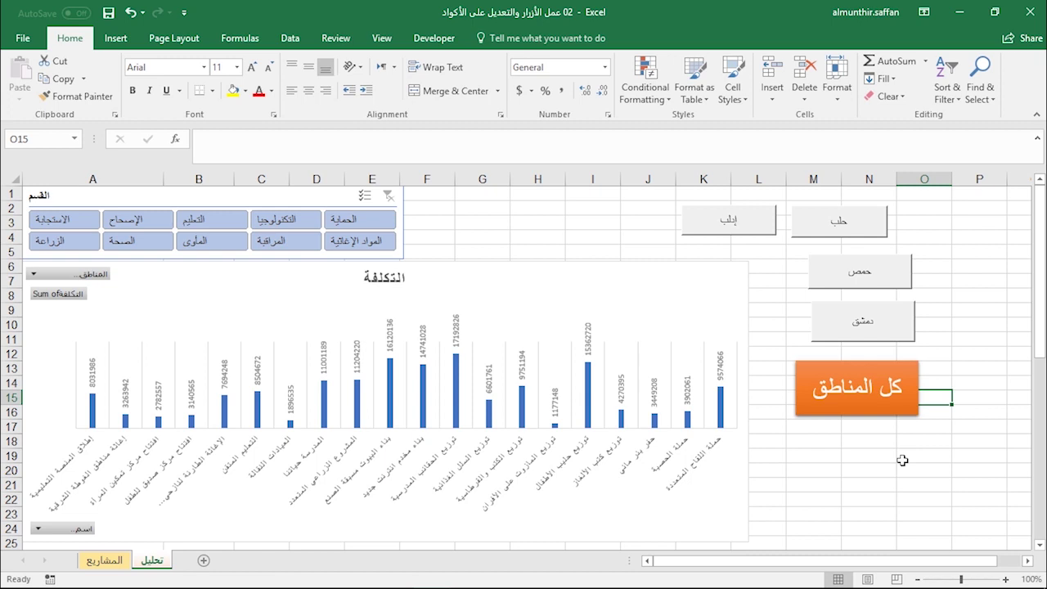
- Test the إدلب, حلب, حمص and دمشق buttons in turn, and clear the area filter with the كل المناطق rectangle
{"action": "left_click", "coordinate": [739, 222]}
{"action": "left_click", "coordinate": [828, 226]}
{"action": "left_click", "coordinate": [855, 272]}
{"action": "left_click", "coordinate": [851, 329]}
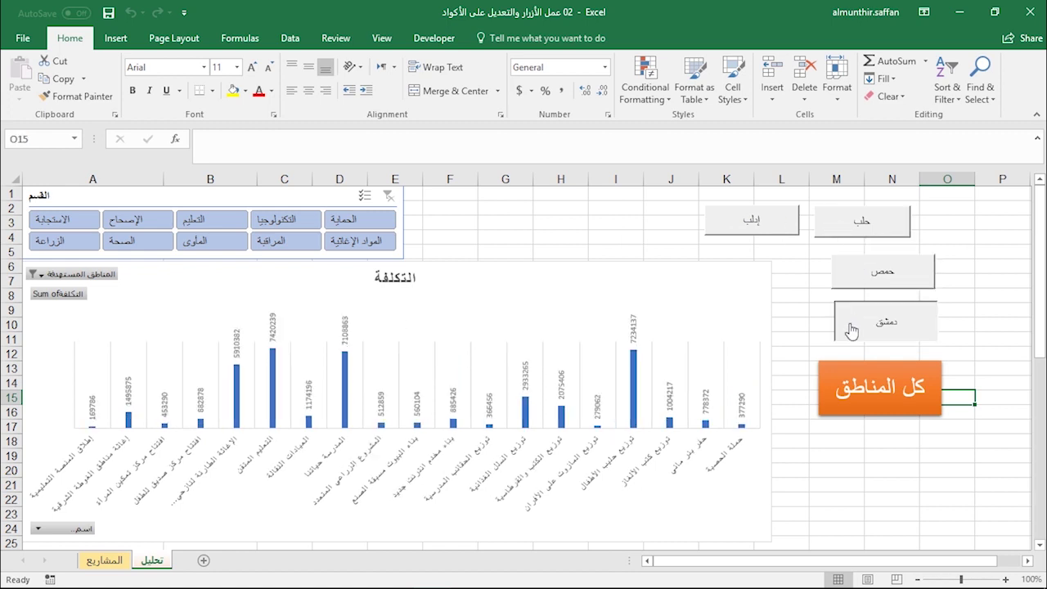
{"action": "left_click", "coordinate": [834, 379]}
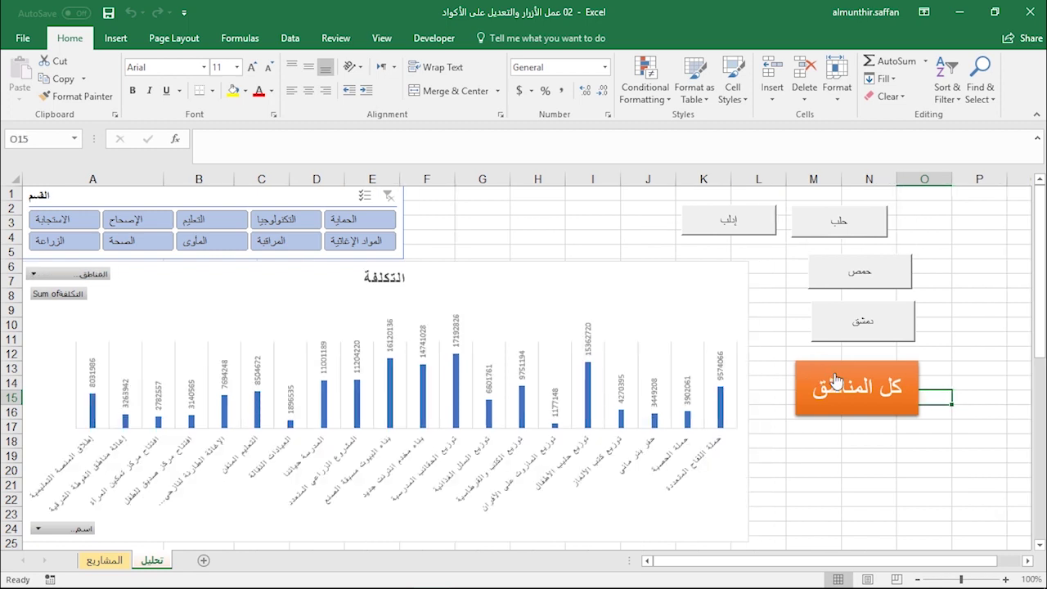
- Arrange the إدلب, حلب, حمص and دمشق buttons and the كل المناطق rectangle in one row beside the slicer, above the chart
{"action": "left_click", "coordinate": [752, 227], "text": "ctrl"}
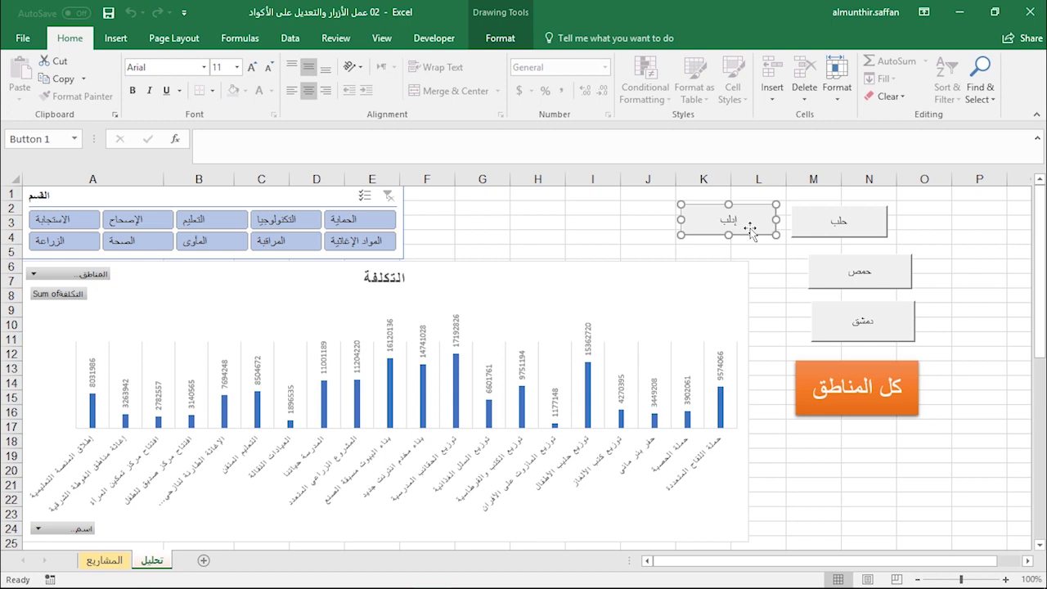
{"action": "left_click_drag", "start_coordinate": [750, 230], "coordinate": [484, 221]}
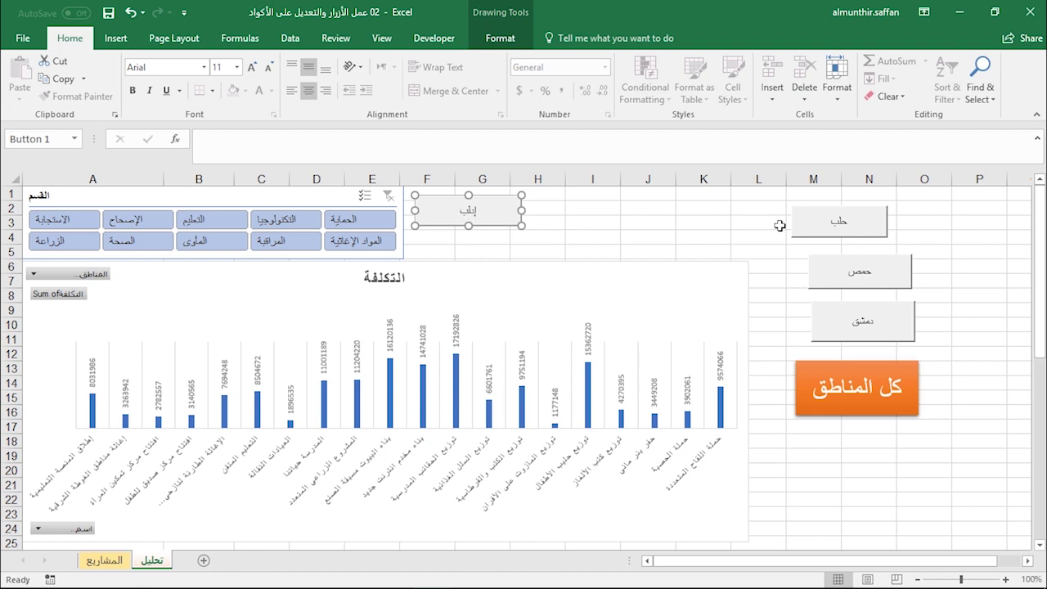
{"action": "left_click", "coordinate": [778, 225]}
{"action": "left_click_drag", "start_coordinate": [813, 233], "coordinate": [547, 222]}
{"action": "left_click", "coordinate": [825, 269]}
{"action": "left_click_drag", "start_coordinate": [825, 268], "coordinate": [642, 207]}
{"action": "left_click", "coordinate": [841, 306]}
{"action": "left_click_drag", "start_coordinate": [841, 305], "coordinate": [770, 199]}
{"action": "left_click", "coordinate": [880, 354]}
{"action": "left_click_drag", "start_coordinate": [880, 353], "coordinate": [959, 194]}
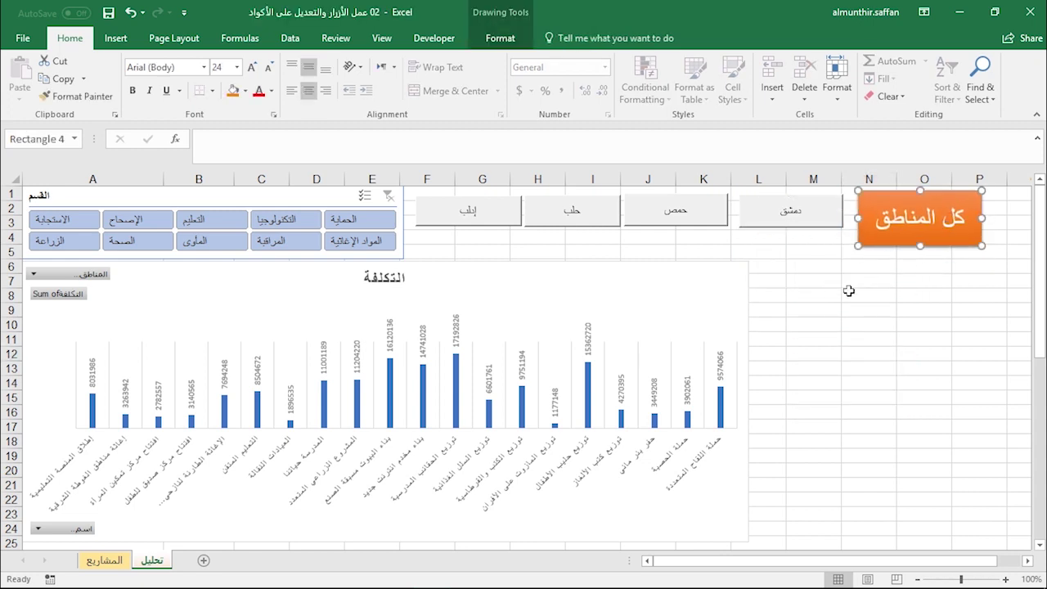
{"action": "left_click", "coordinate": [828, 296]}
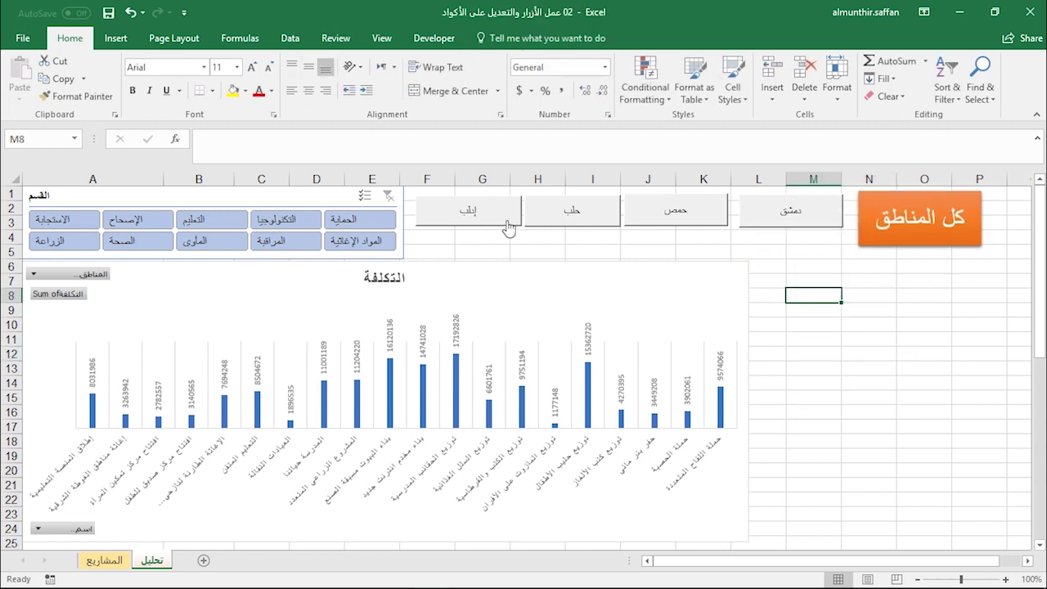
- Test the القسم slicer with الحماية, التكنولوجيا and المواد الإغاثية, and clear its filter
{"action": "left_click", "coordinate": [367, 220]}
{"action": "left_click", "coordinate": [288, 220]}
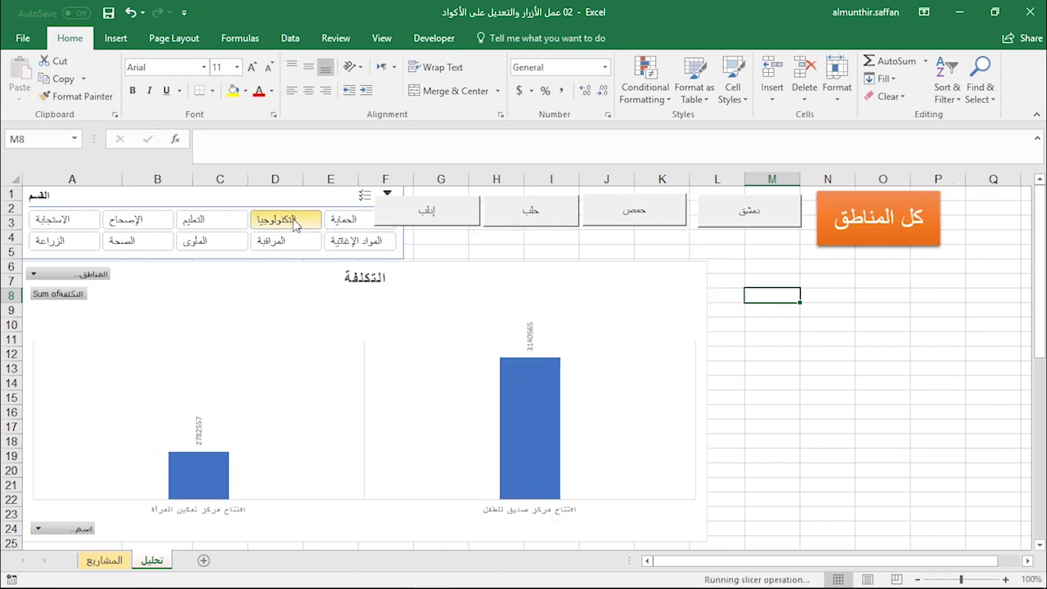
{"action": "left_click", "coordinate": [350, 244]}
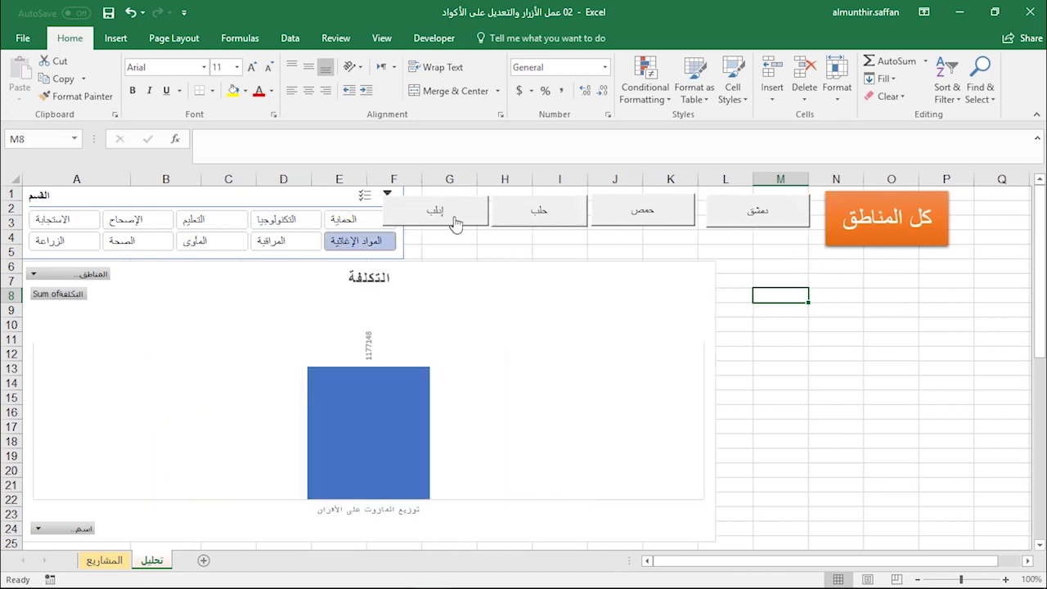
{"action": "left_click", "coordinate": [397, 211]}
{"action": "left_click", "coordinate": [387, 196]}
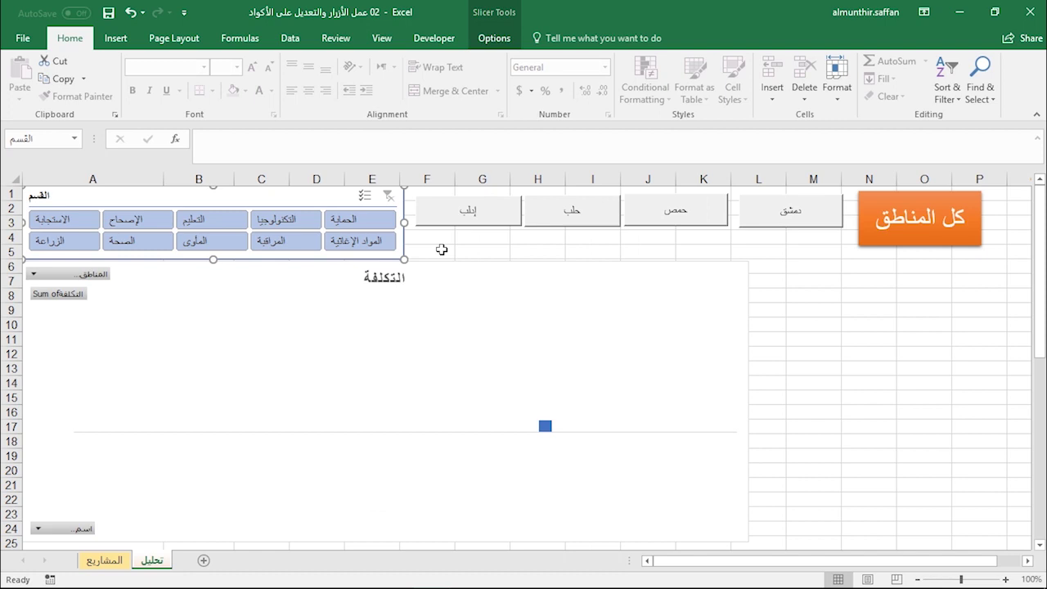
- Test the relocated area buttons and the كل المناطق rectangle by switching the chart between target areas
{"action": "left_click", "coordinate": [879, 229]}
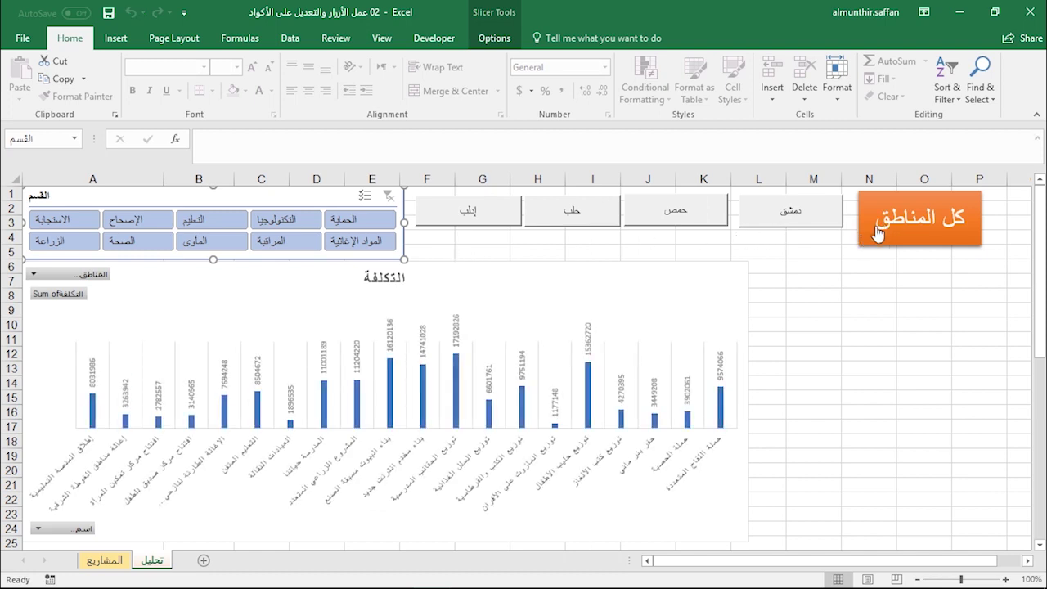
{"action": "left_click", "coordinate": [739, 220]}
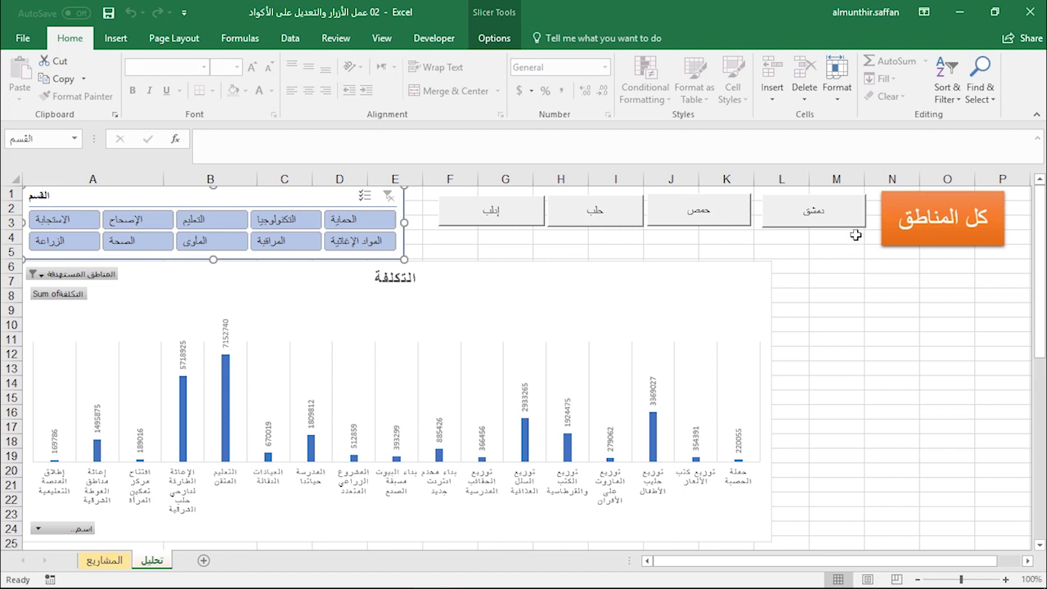
{"action": "left_click", "coordinate": [896, 227]}
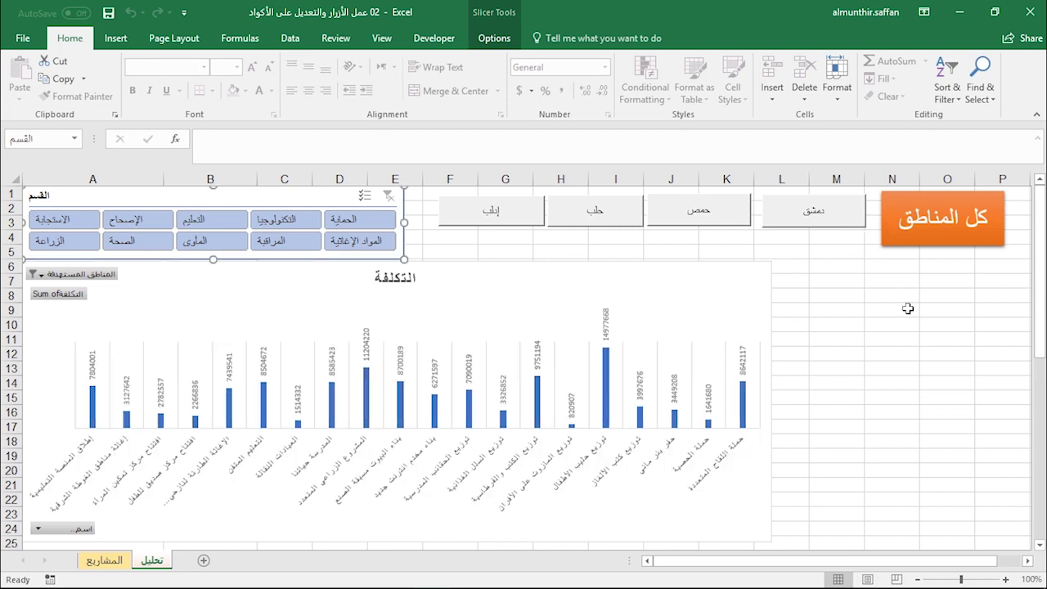